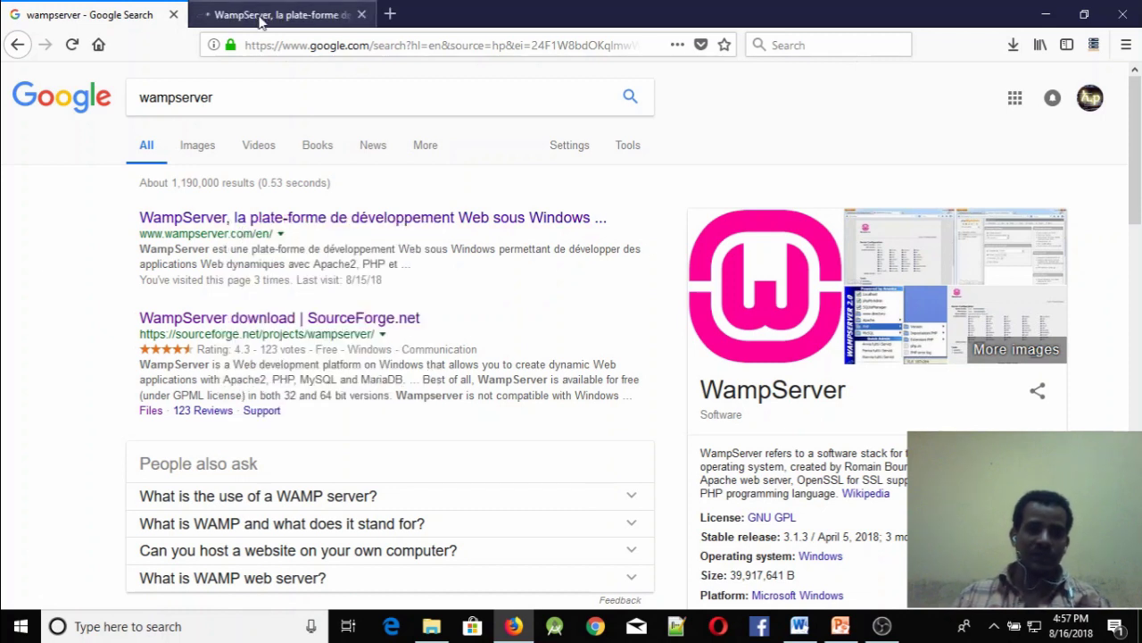
# Step: Go to the downloads section of the WampServer website showing the 64-bit and 32-bit versions
pyautogui.click(264, 15)
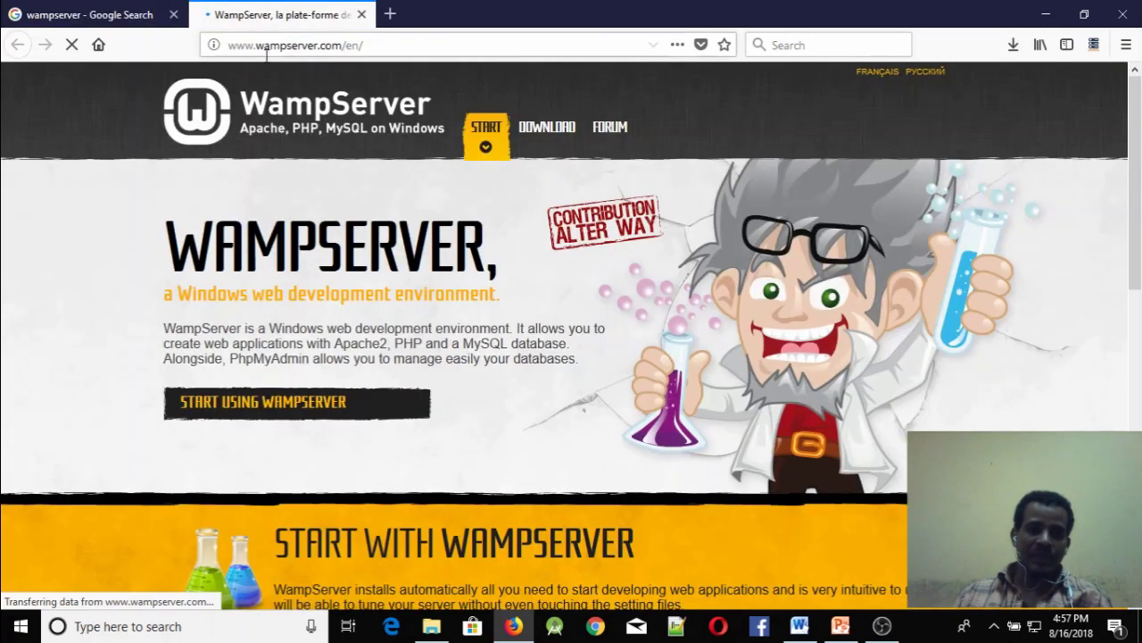
pyautogui.click(259, 411)
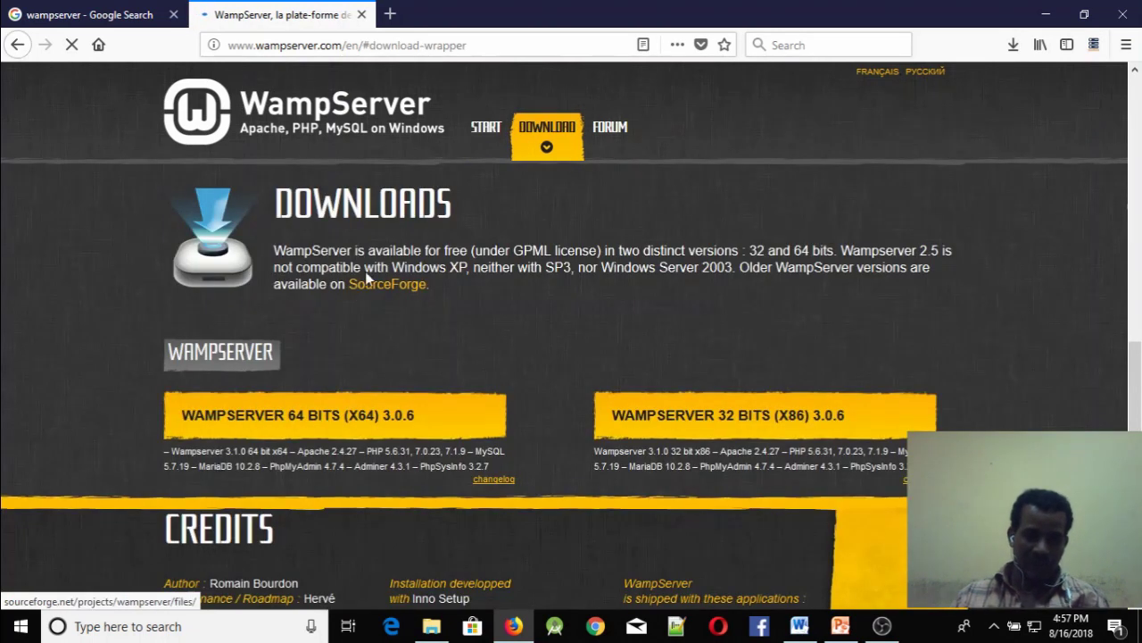
pyautogui.scroll(-1, 388, 355)
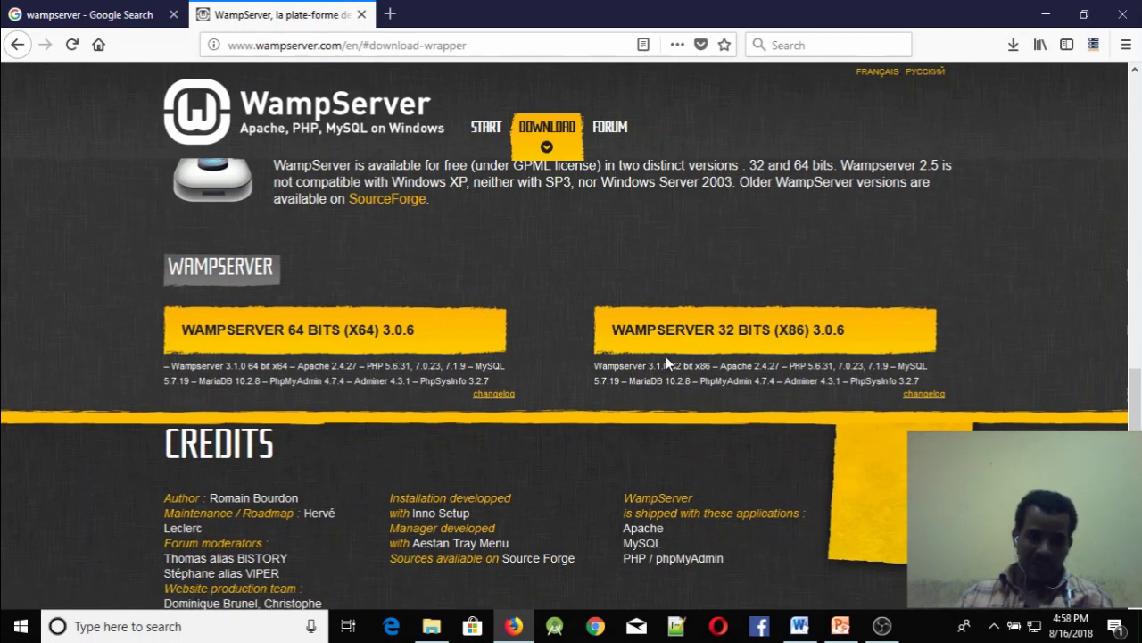
# Step: Open a new File Explorer window and view the properties of This PC to check the system type
pyautogui.rightClick(427, 625)
pyautogui.click(386, 538)
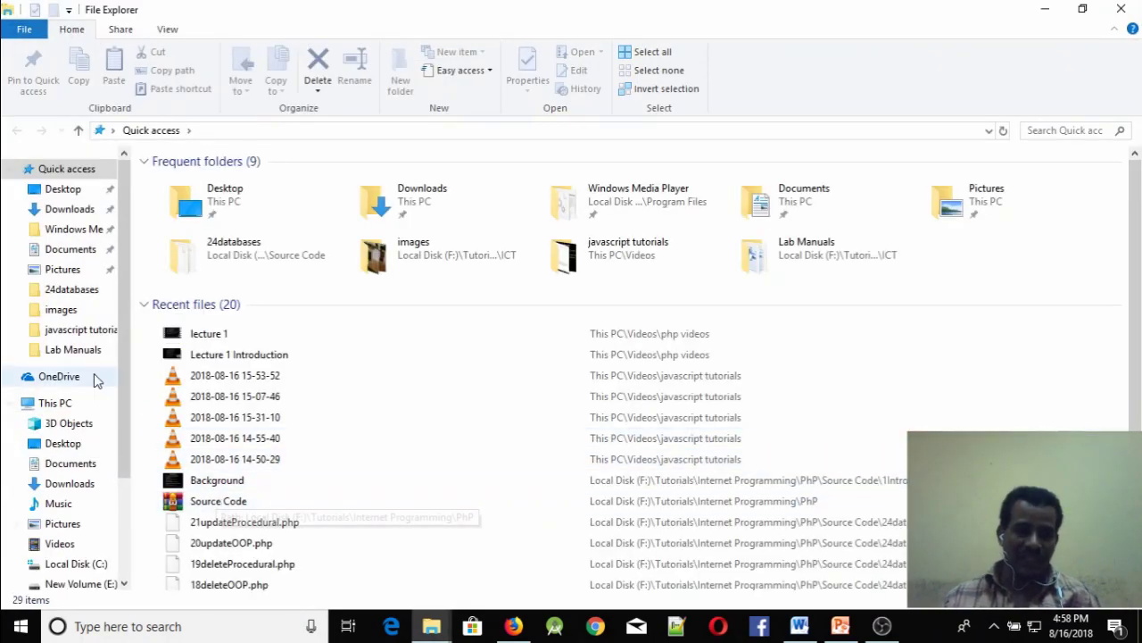
pyautogui.scroll(-1, 55, 393)
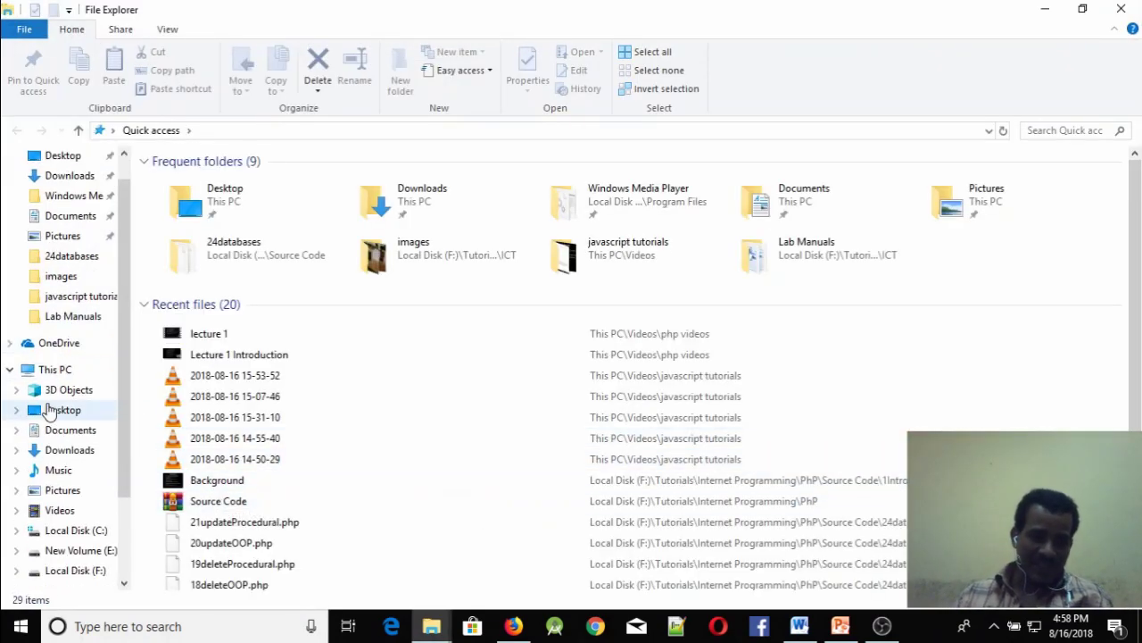
pyautogui.click(10, 371)
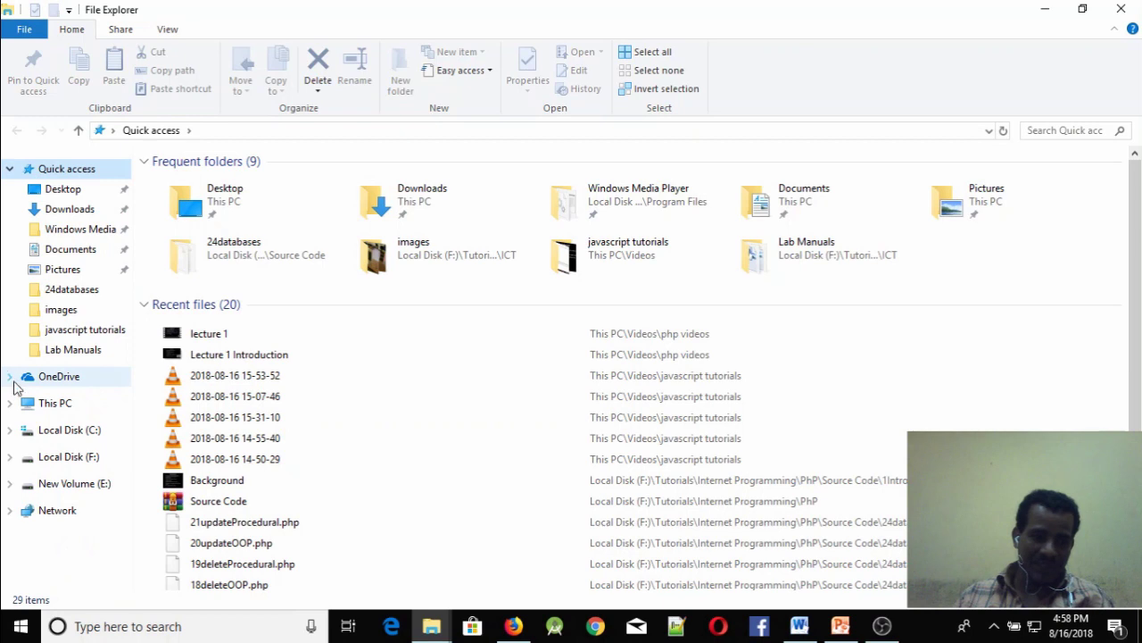
pyautogui.click(54, 406)
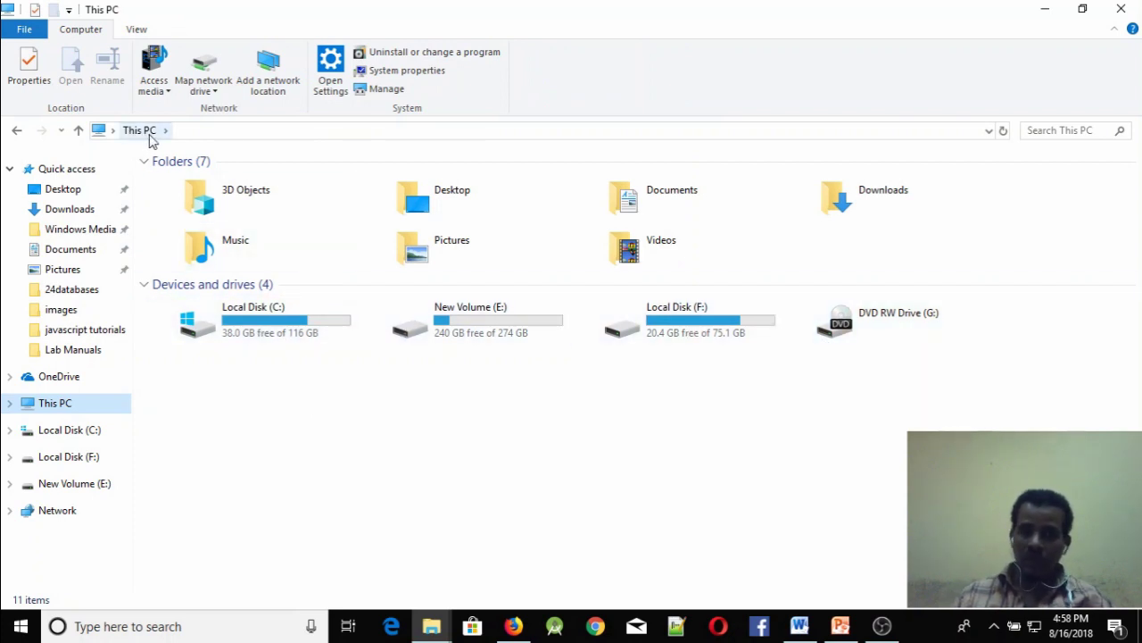
pyautogui.rightClick(54, 410)
pyautogui.click(81, 389)
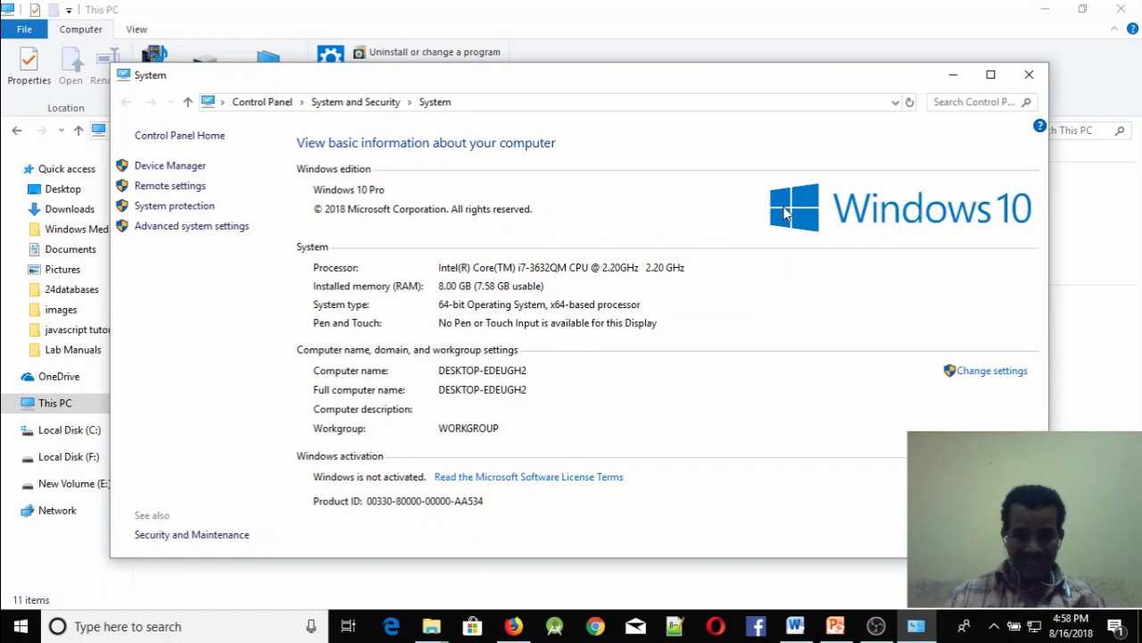
# Step: Switch back to Firefox and open the download information for WampServer 64 bits (x64) 3.0.6
pyautogui.click(513, 627)
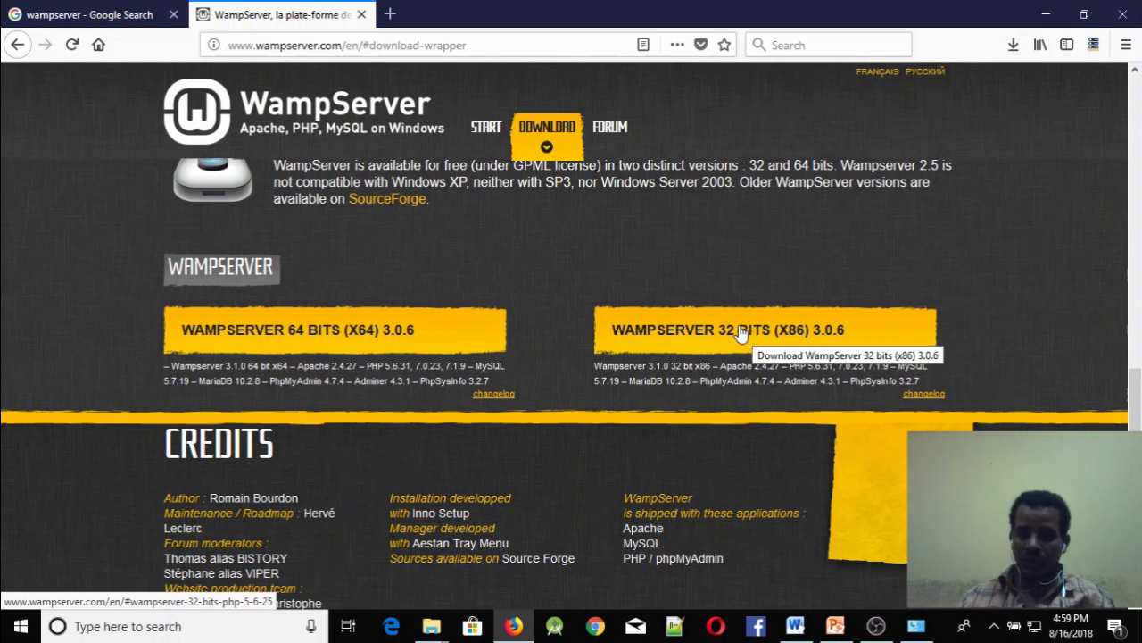
pyautogui.click(20, 629)
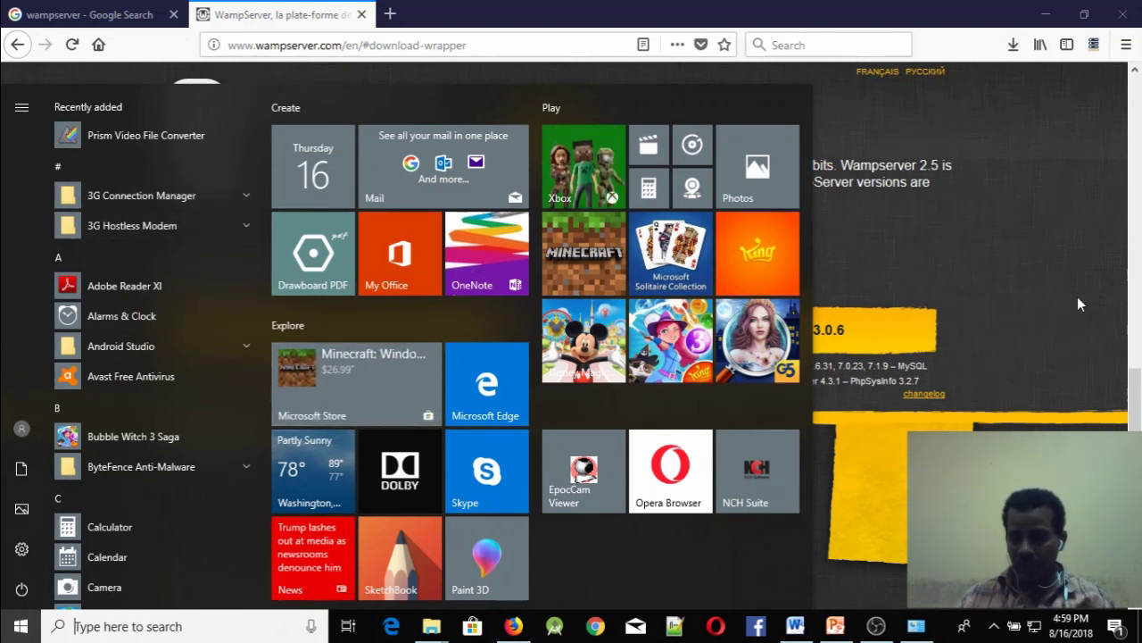
pyautogui.click(1023, 253)
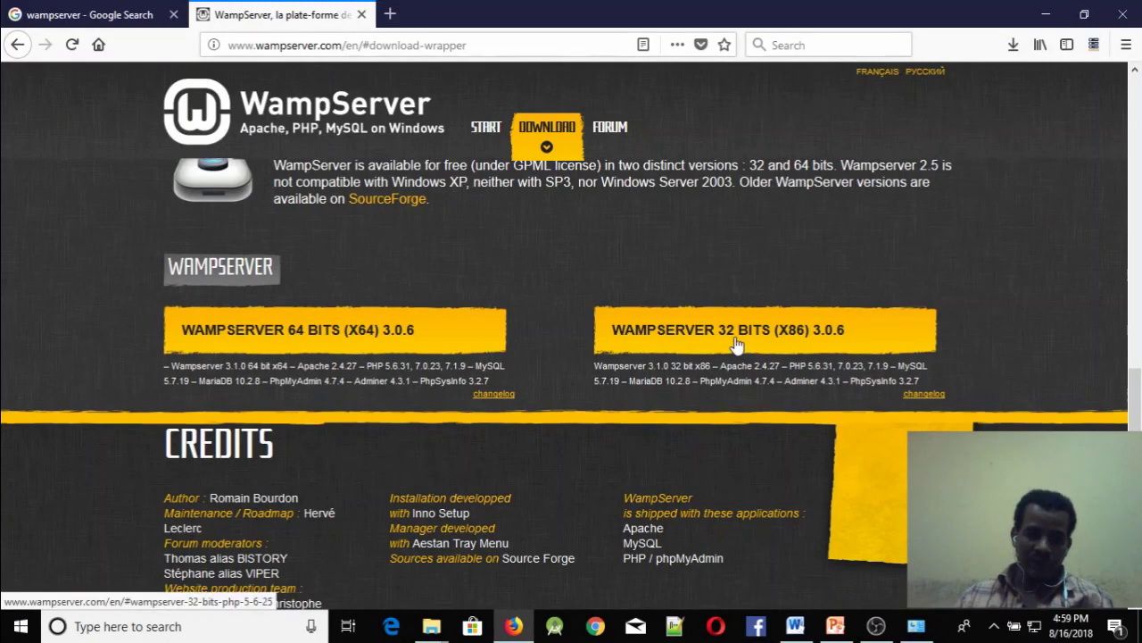
pyautogui.click(312, 339)
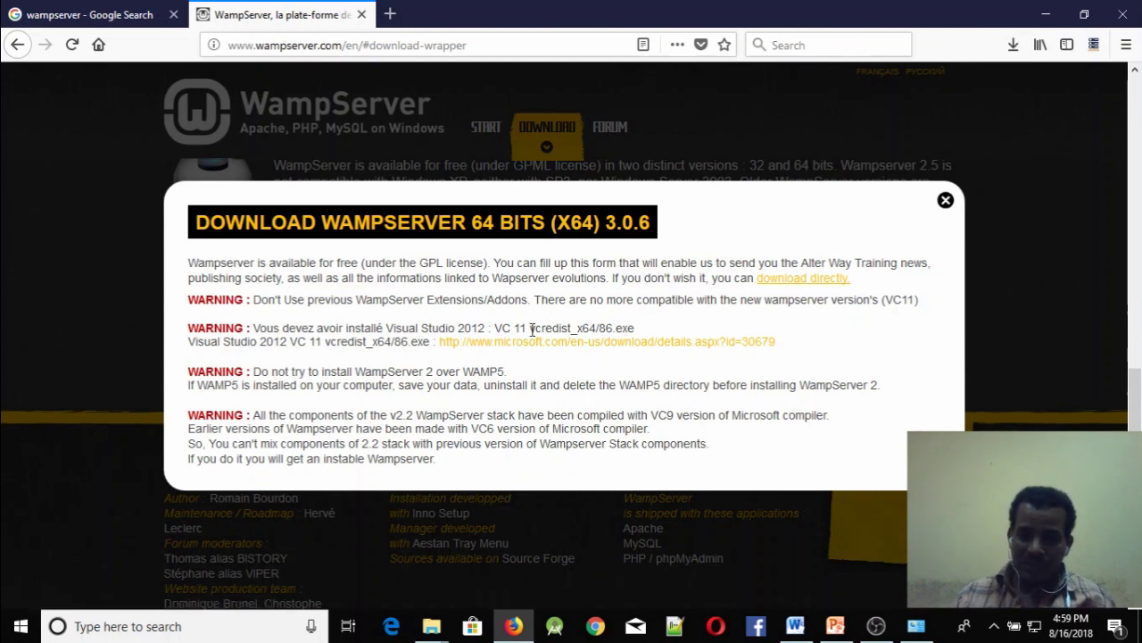
# Step: Open the linked Microsoft page for the required VC 11 vcredist_x64/86.exe in a new tab and view its download section
pyautogui.moveTo(530, 328); pyautogui.dragTo(614, 329)
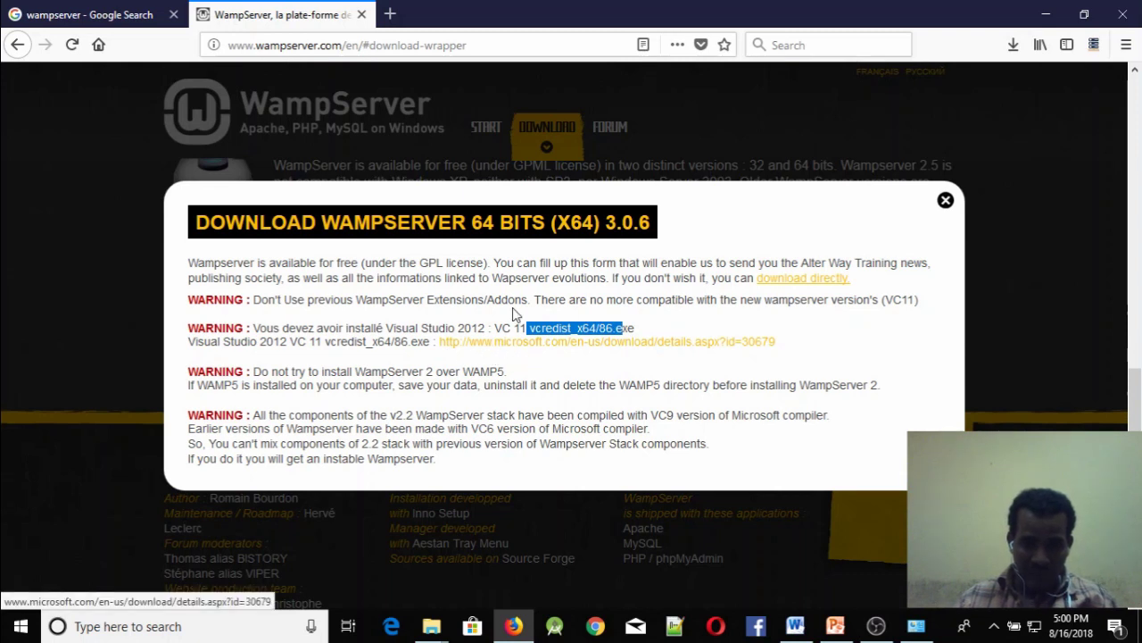
pyautogui.click(525, 341)
pyautogui.middleClick(535, 341)
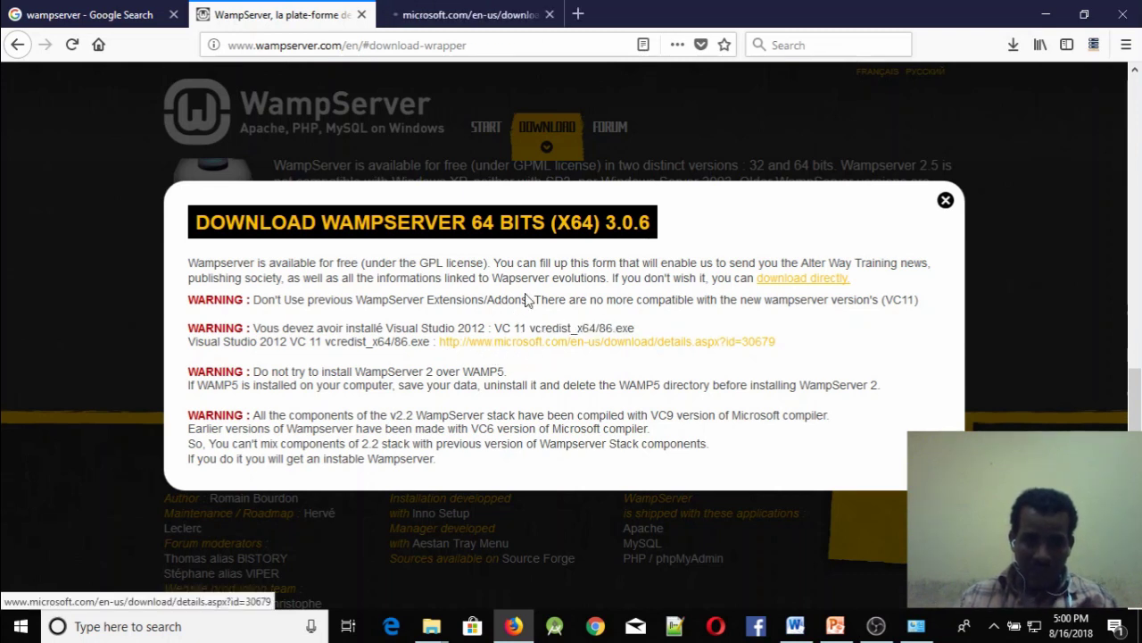
pyautogui.click(470, 15)
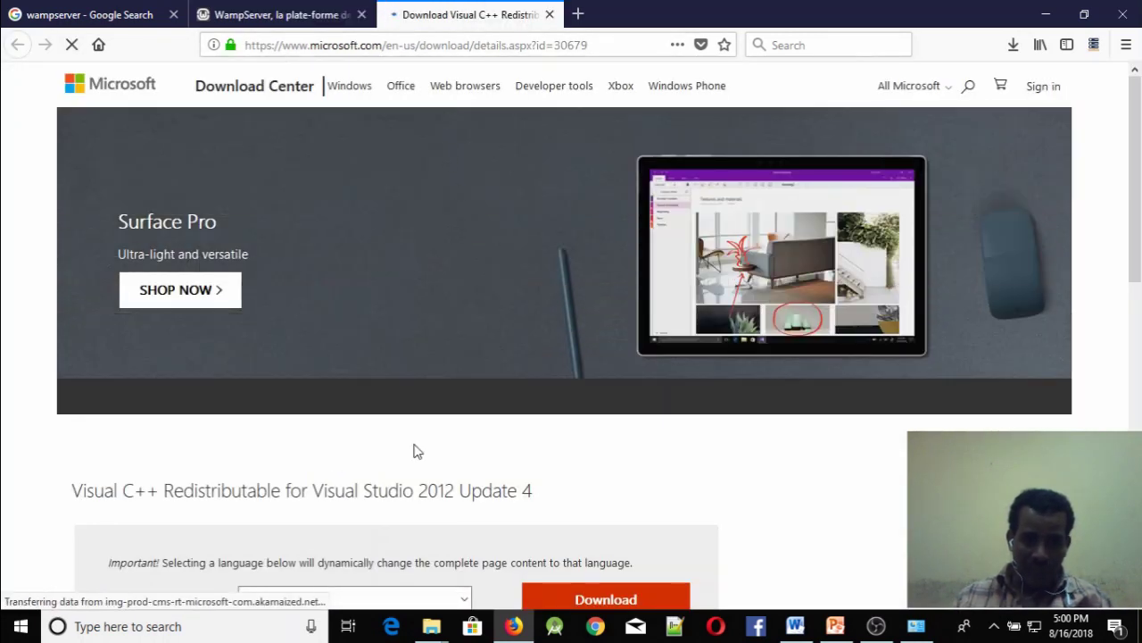
pyautogui.scroll(-3, 428, 446)
pyautogui.scroll(-2, 437, 445)
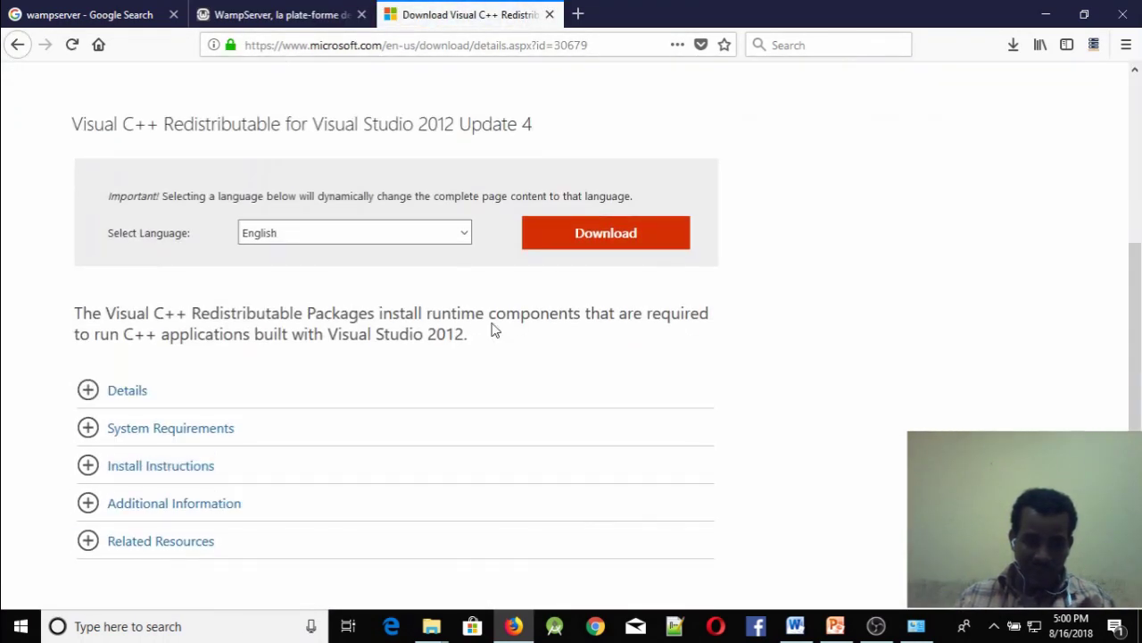
pyautogui.click(584, 246)
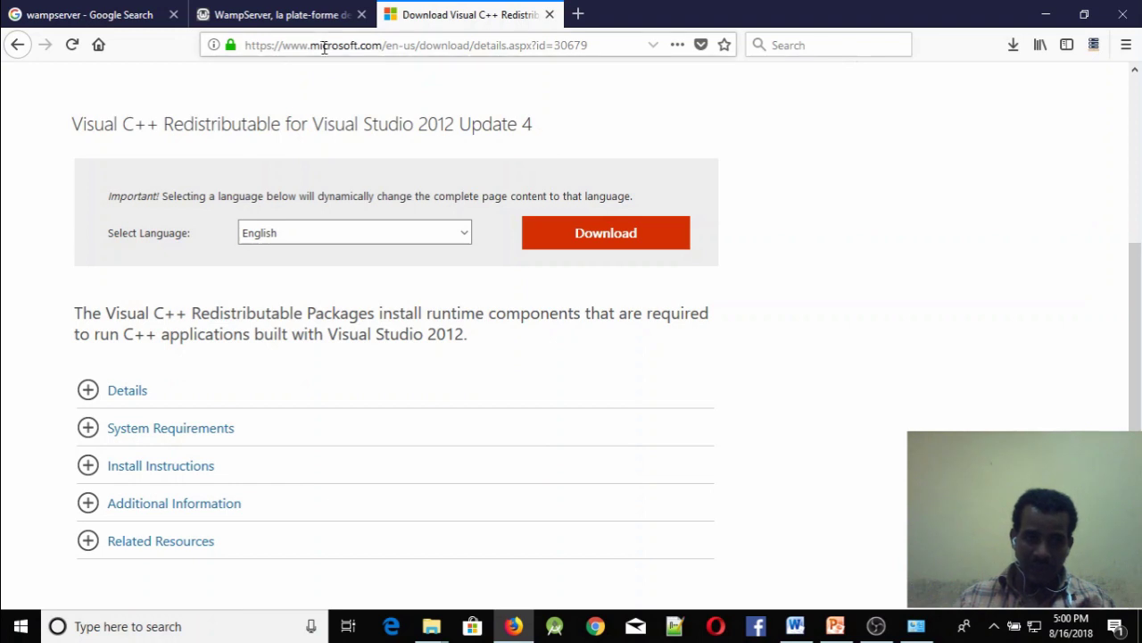
# Step: Return to the WampServer page, download wampserver3.1.3_x64.exe directly from SourceForge, and check its download progress
pyautogui.click(303, 21)
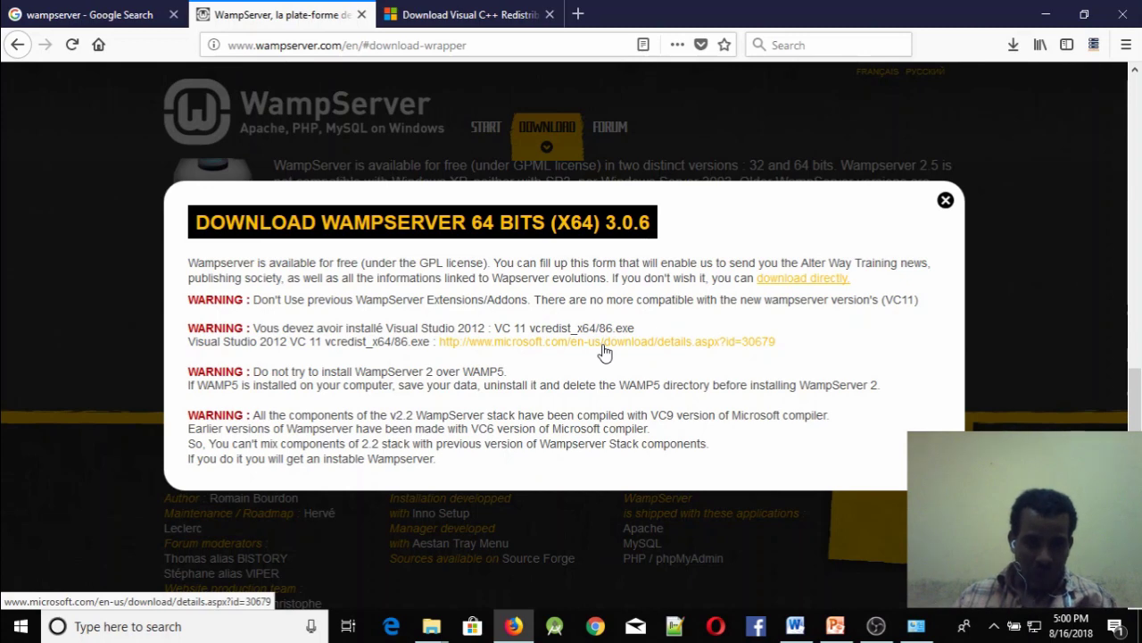
pyautogui.scroll(-2, 602, 353)
pyautogui.scroll(2, 601, 357)
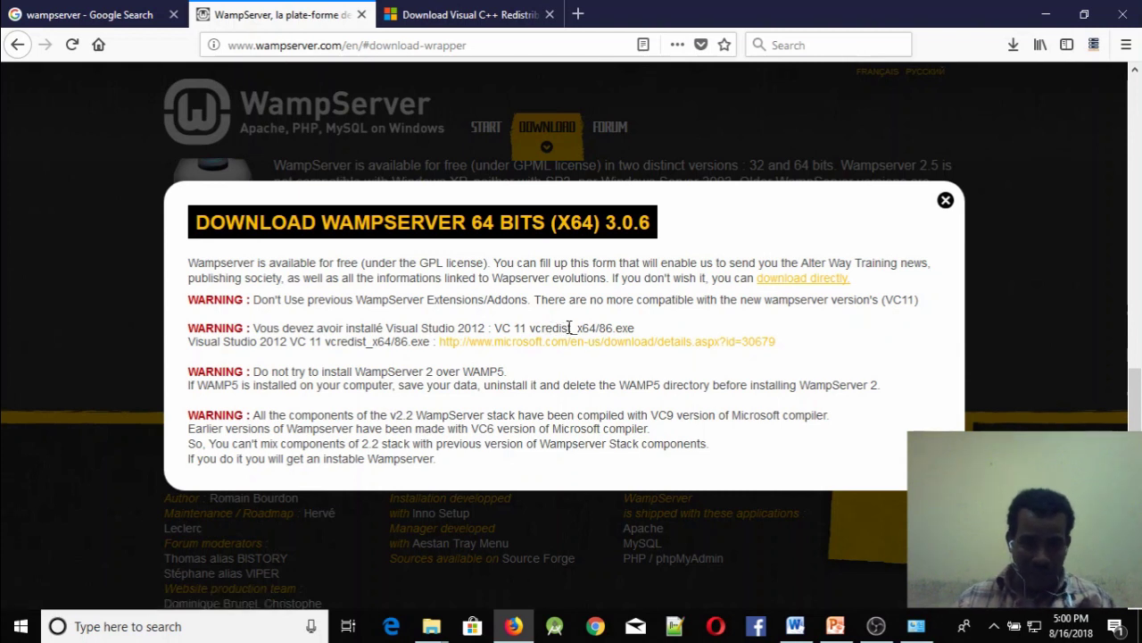
pyautogui.click(794, 282)
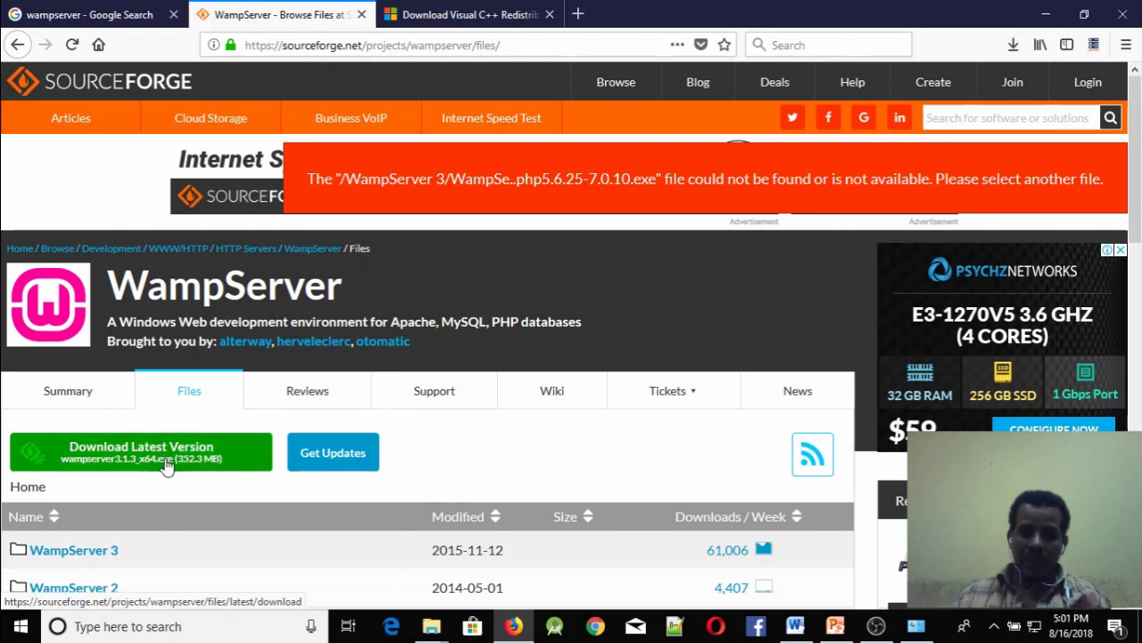
pyautogui.scroll(-2, 151, 464)
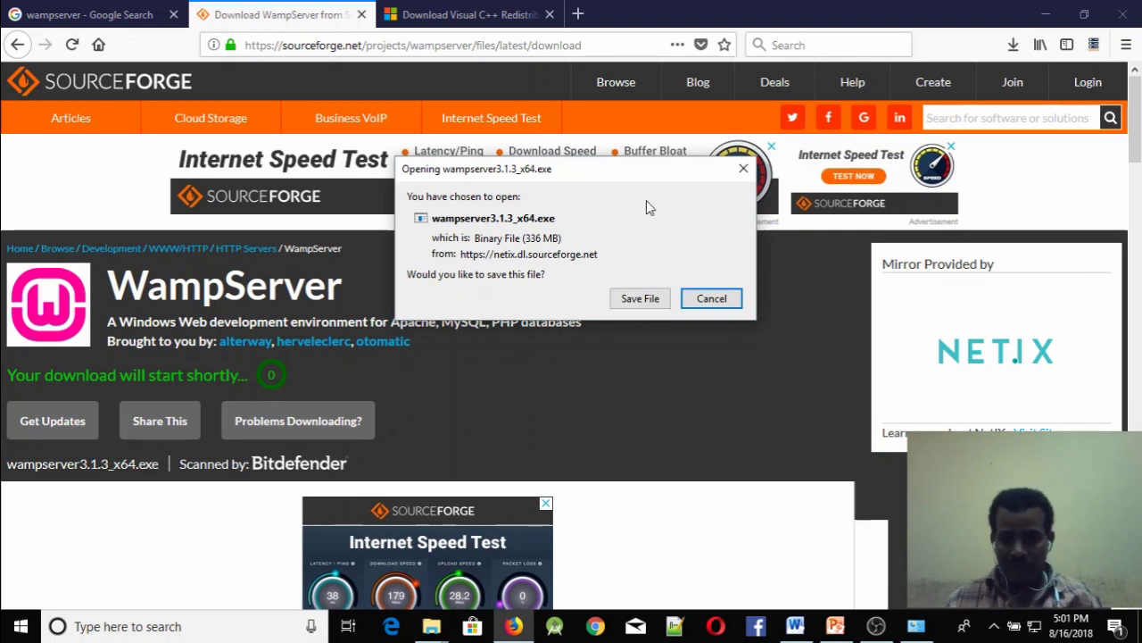
pyautogui.click(643, 300)
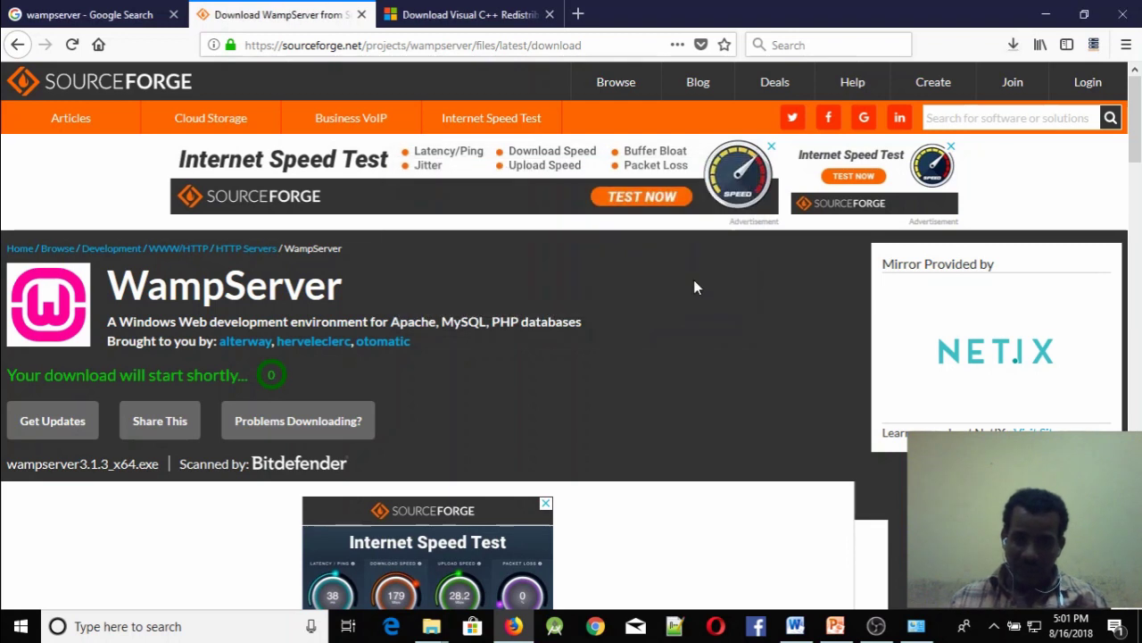
pyautogui.click(1012, 44)
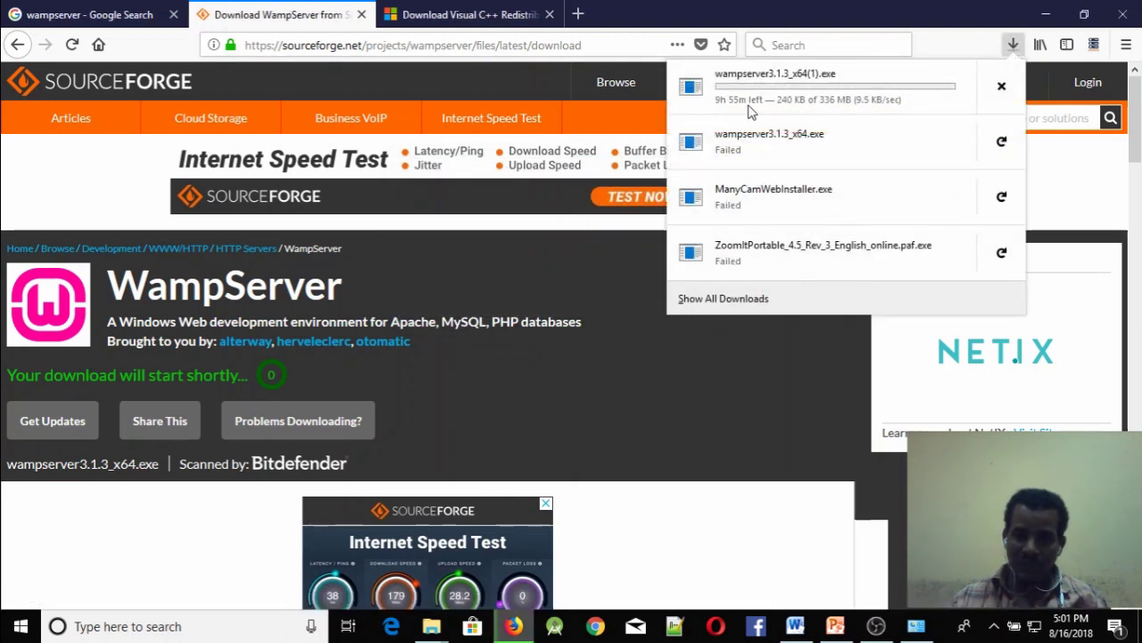
pyautogui.click(648, 14)
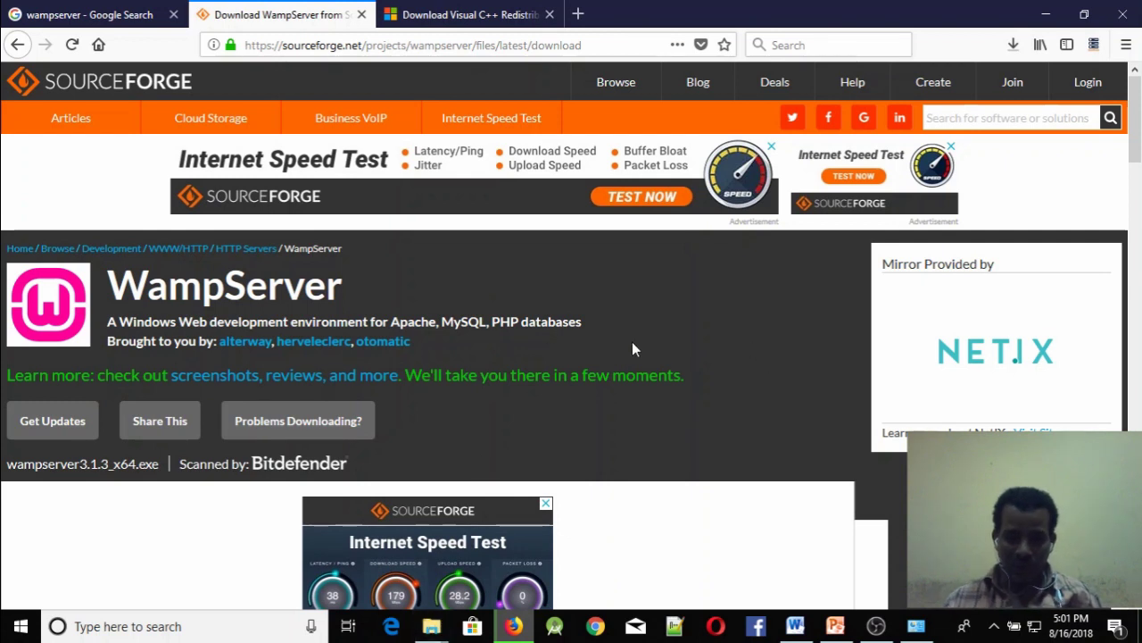
# Step: Switch to File Explorer and run the wampserver3.1.3_x64(2) installer from the Downloads folder
pyautogui.moveTo(432, 630)
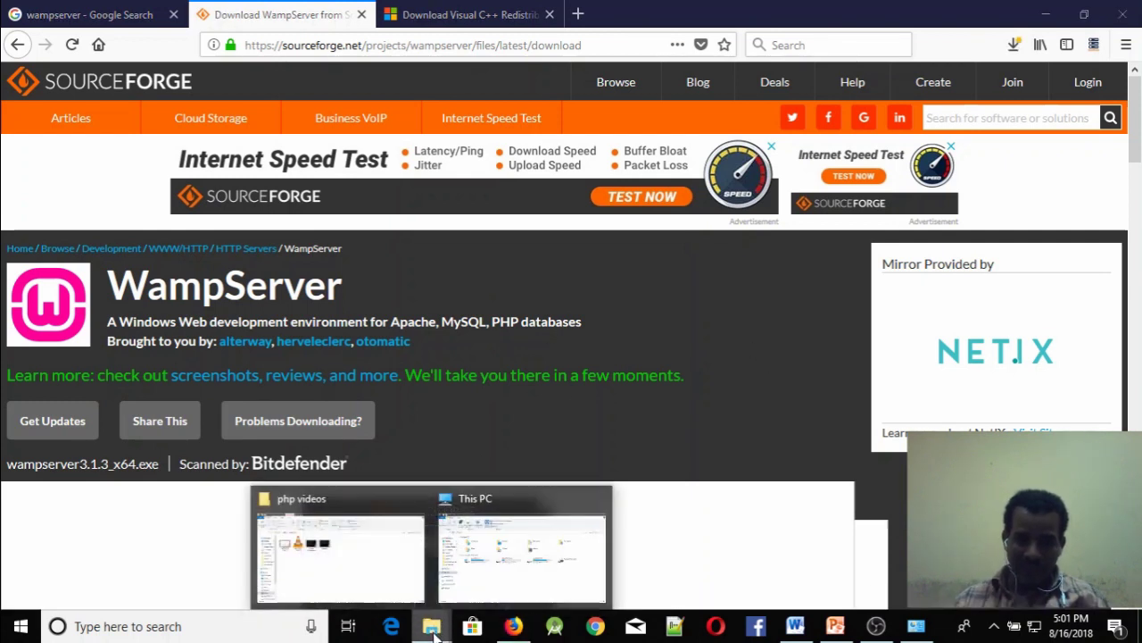
pyautogui.moveTo(484, 574)
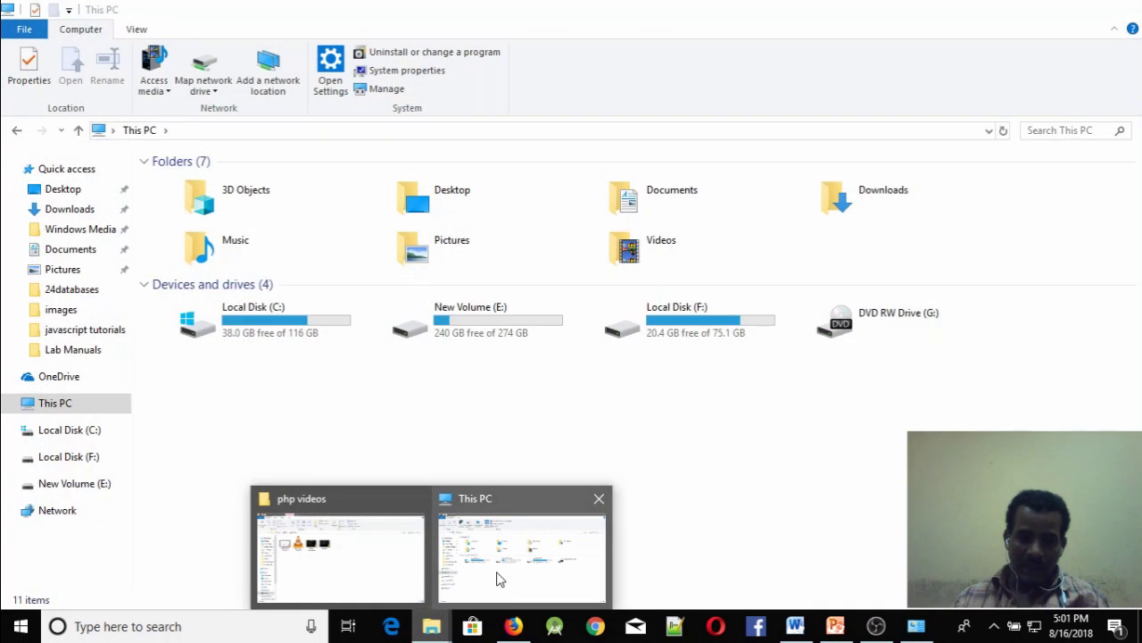
pyautogui.click(499, 576)
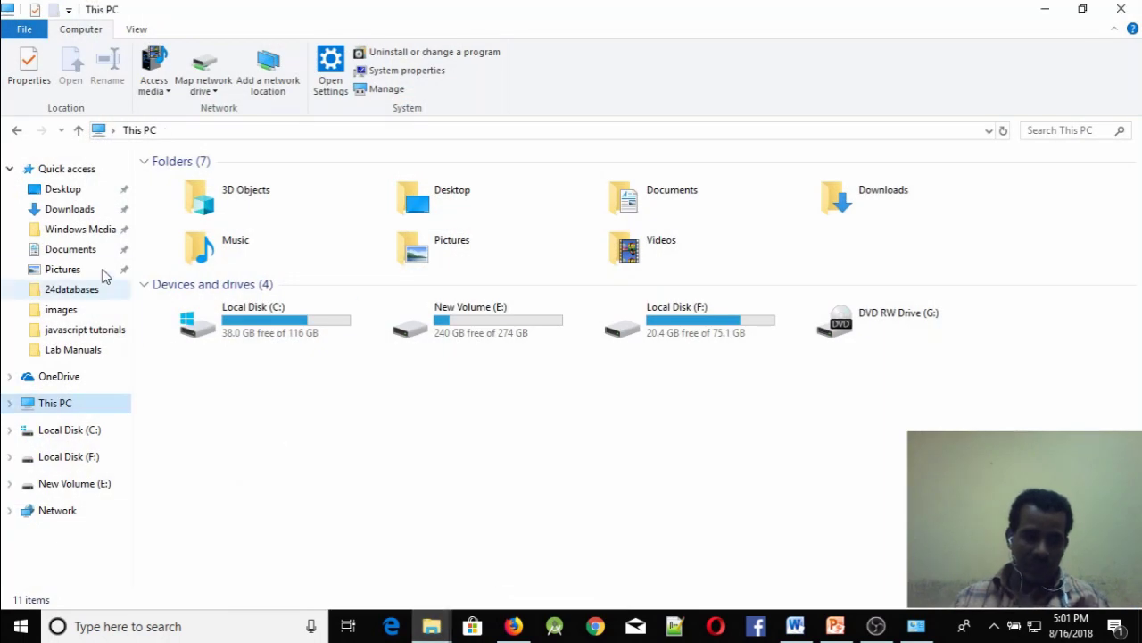
pyautogui.click(64, 211)
pyautogui.scroll(-3, 209, 473)
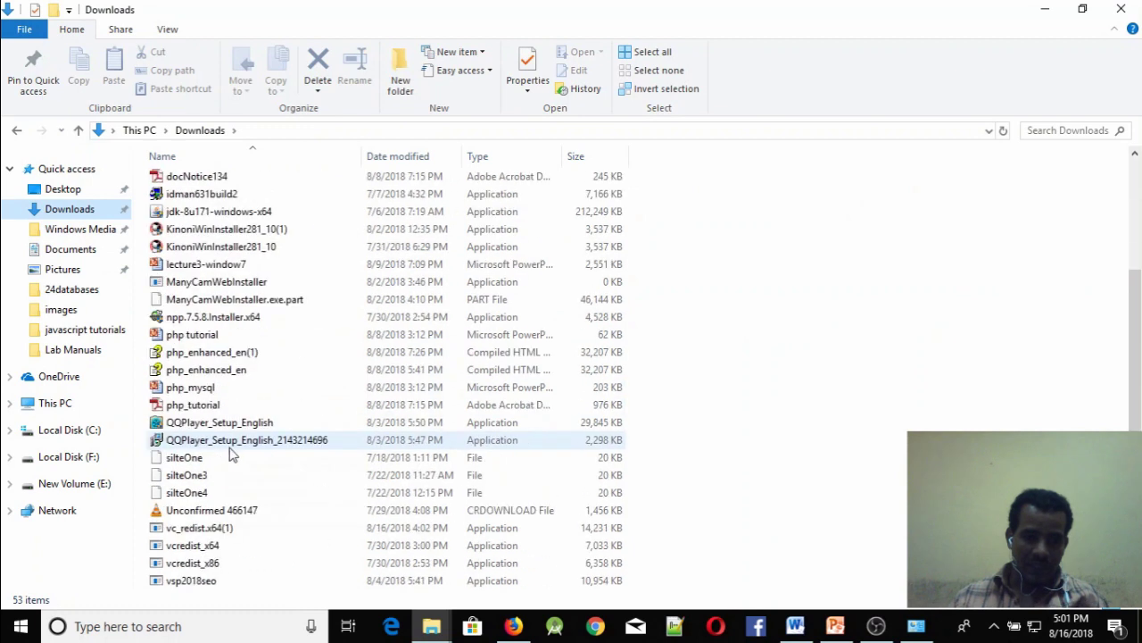
pyautogui.scroll(-4, 201, 517)
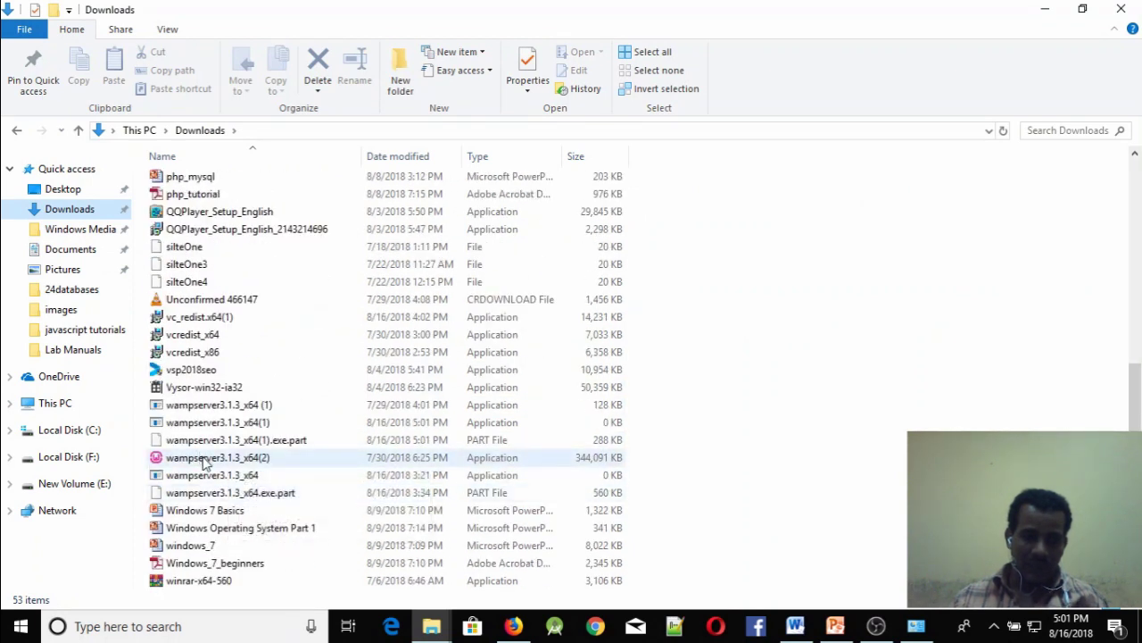
pyautogui.click(204, 459)
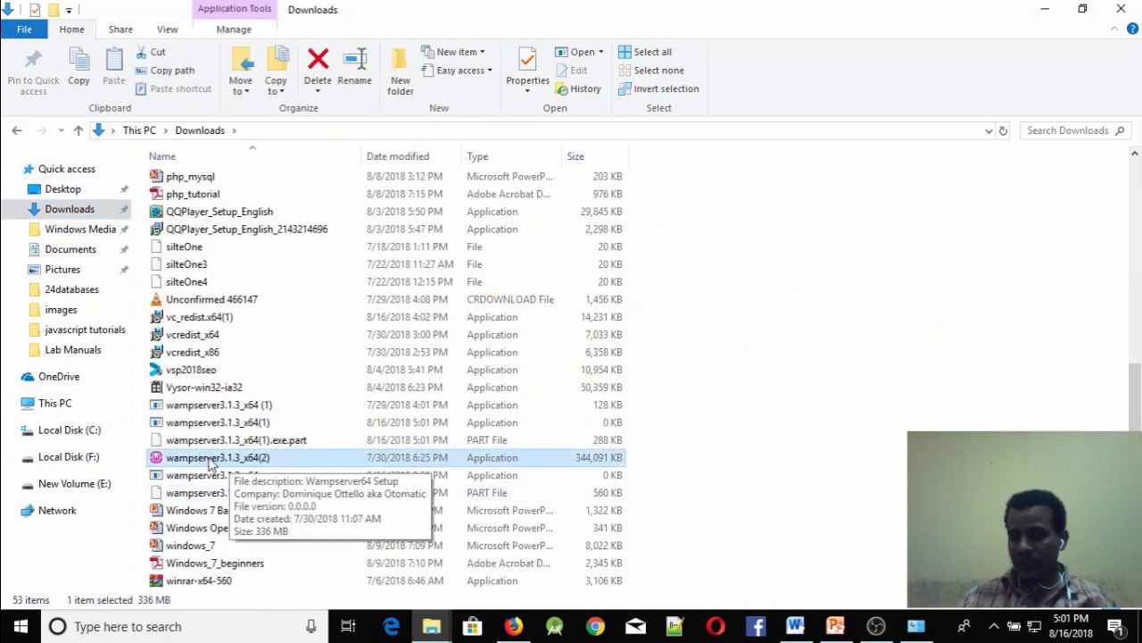
pyautogui.doubleClick(214, 459)
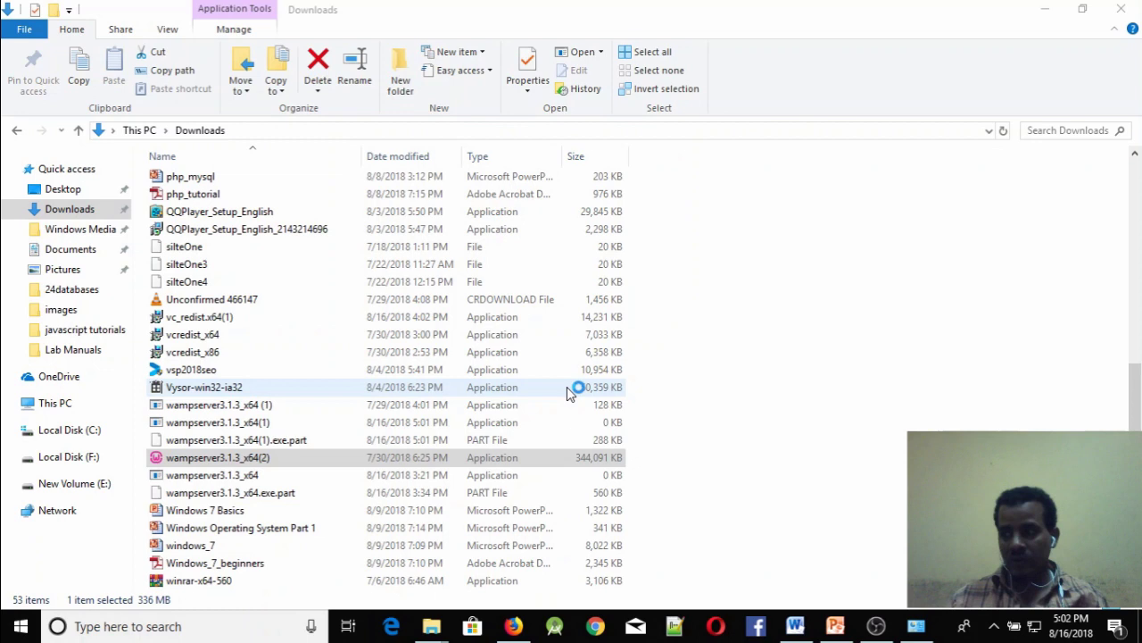
# Step: Choose English as the setup language, accept the license agreement, and continue to the installer's Information page
pyautogui.click(524, 319)
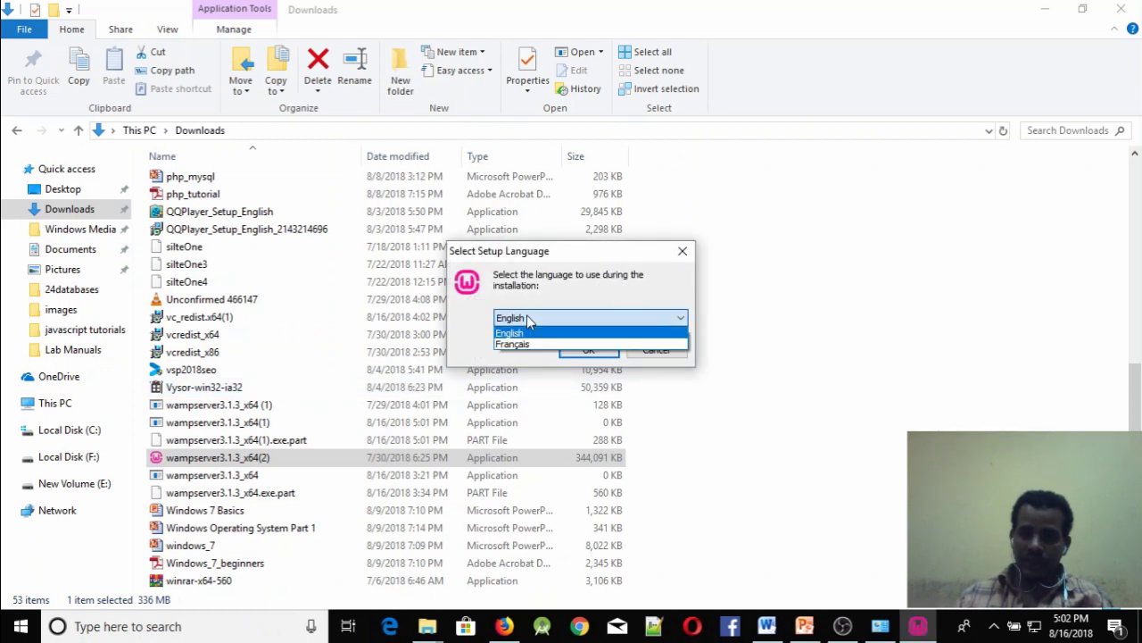
pyautogui.click(482, 323)
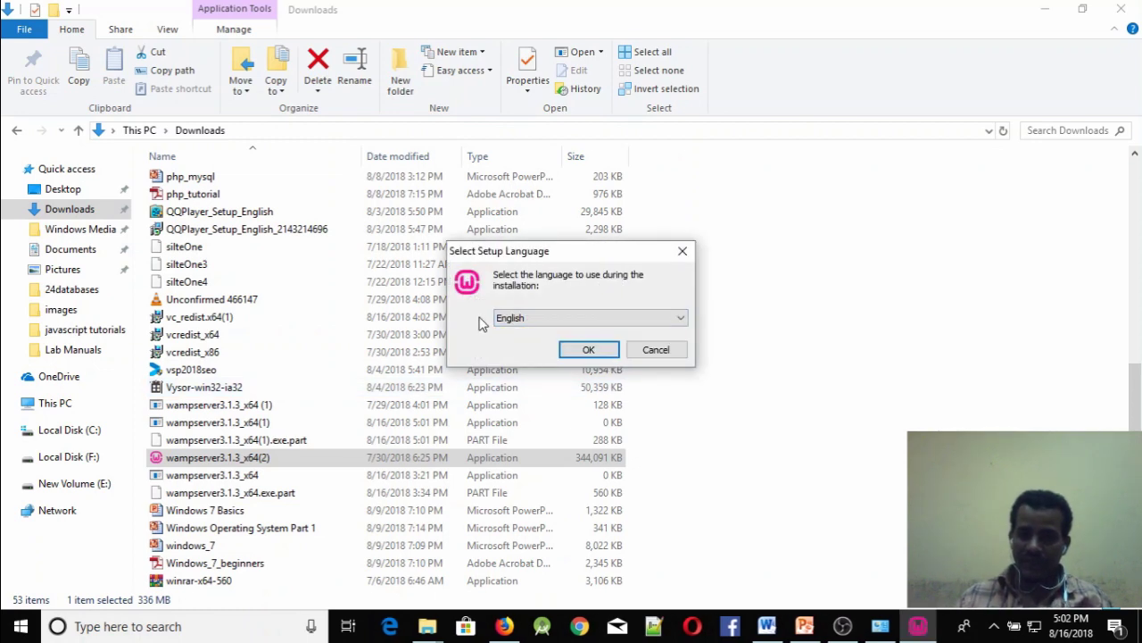
pyautogui.click(589, 350)
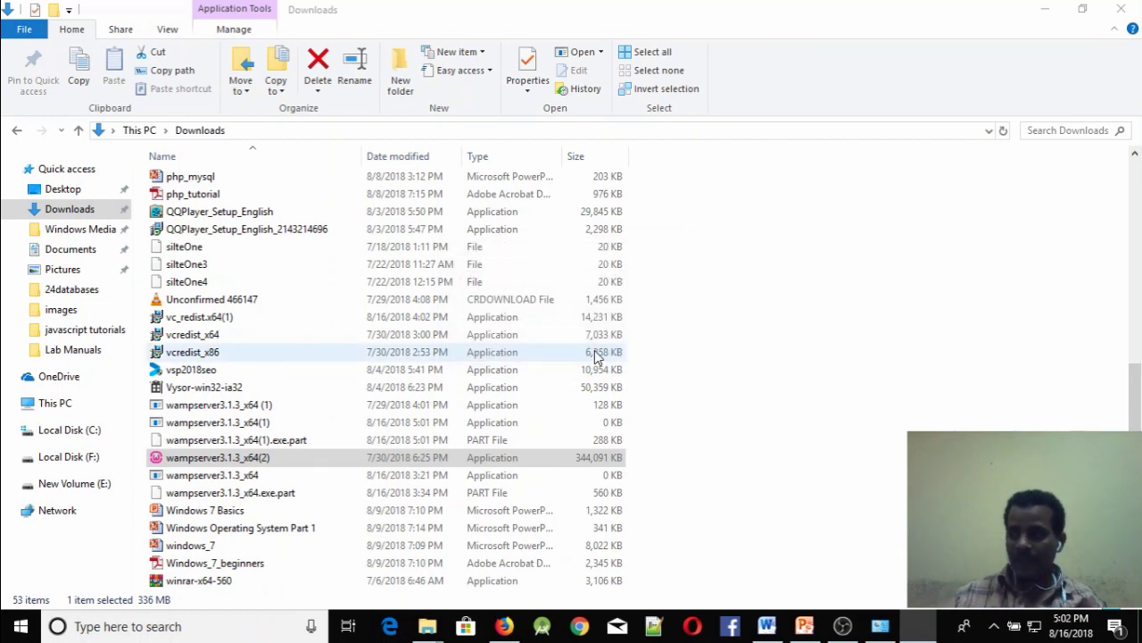
pyautogui.click(427, 396)
pyautogui.click(662, 448)
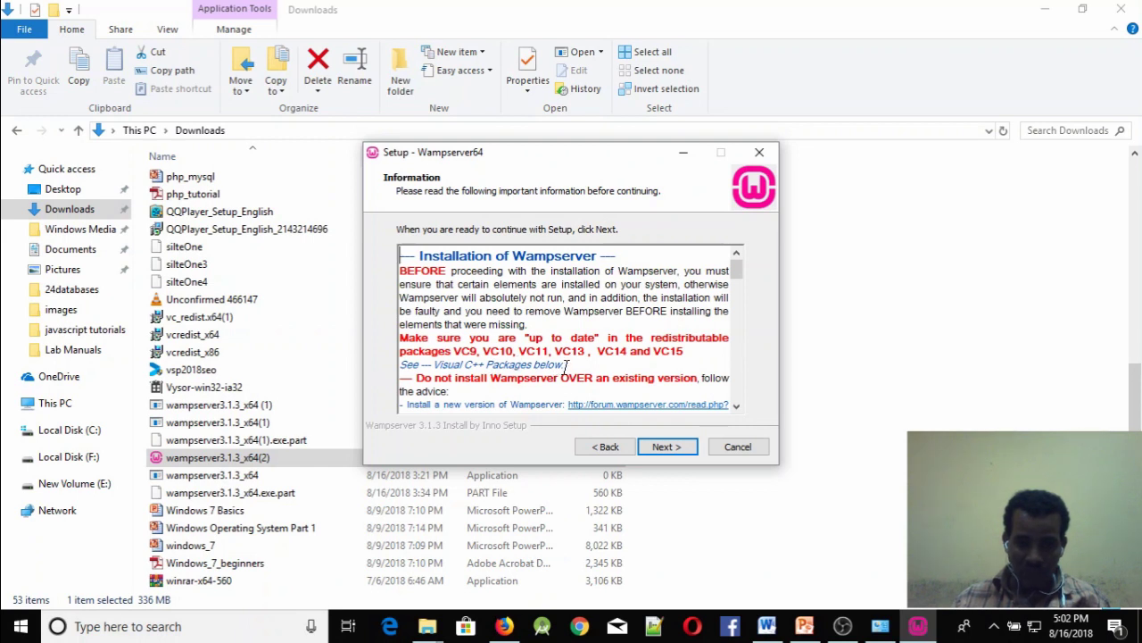
# Step: Read through the Wampserver installation notes, covering the prerequisites, install folder advice and required Visual C++ packages
pyautogui.scroll(-2, 612, 360)
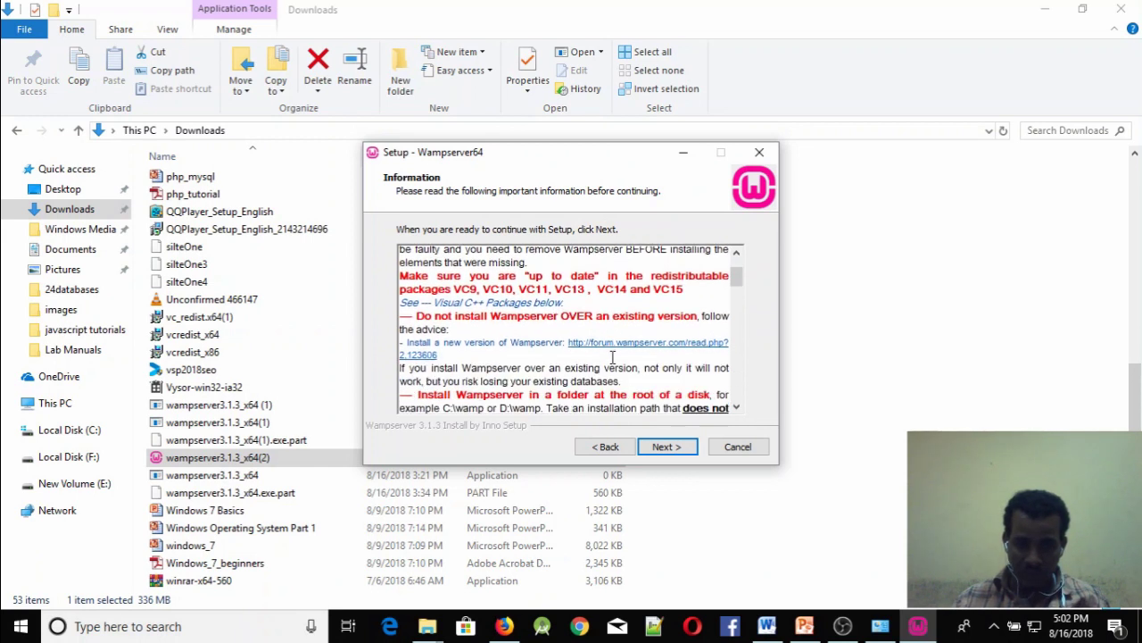
pyautogui.scroll(-1, 614, 358)
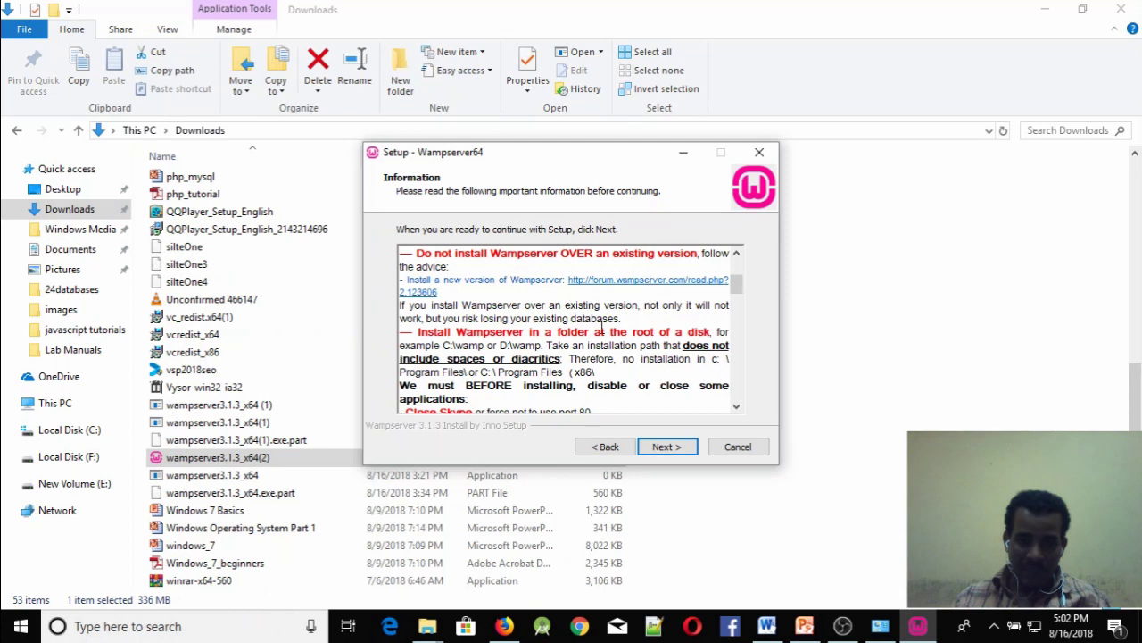
pyautogui.scroll(1, 602, 328)
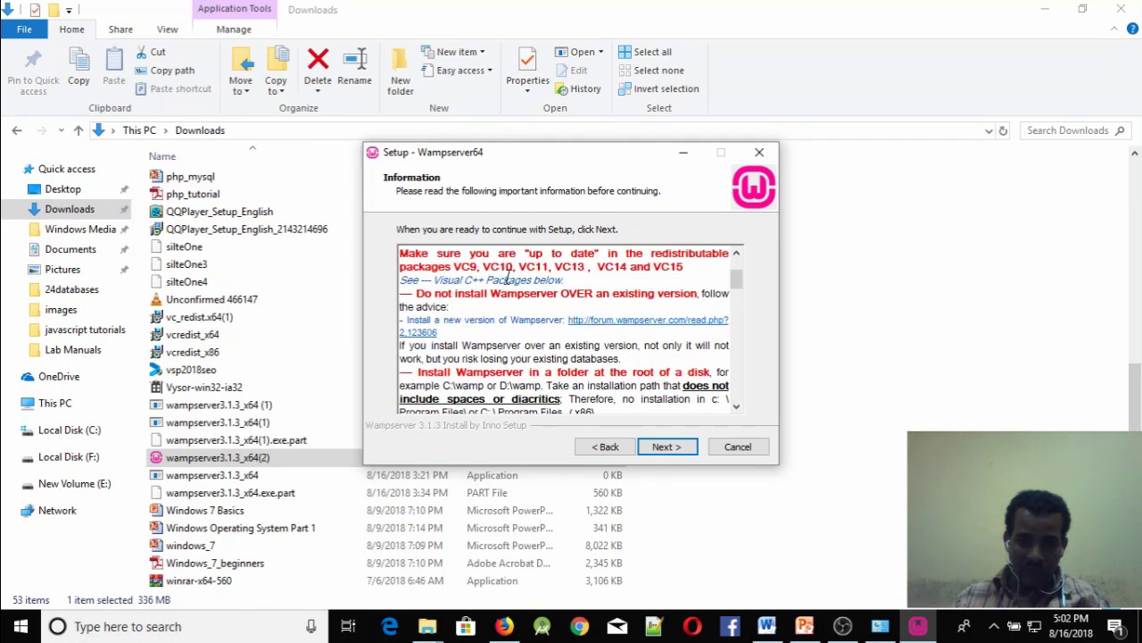
pyautogui.scroll(-4, 562, 323)
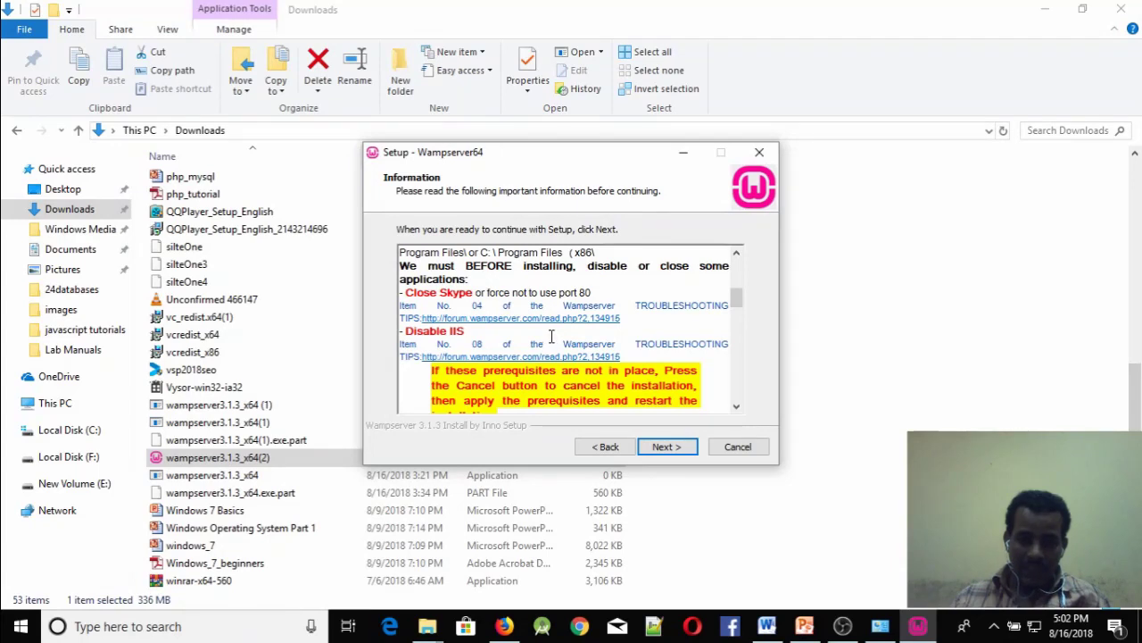
pyautogui.scroll(-7, 551, 336)
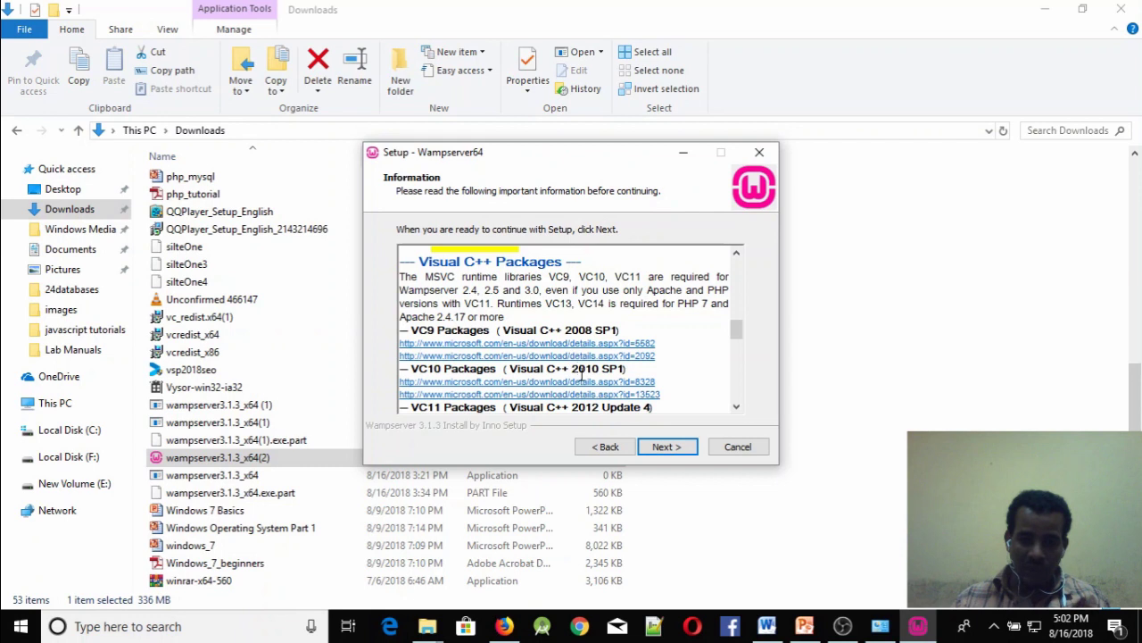
pyautogui.scroll(-1, 553, 362)
pyautogui.scroll(-1, 551, 361)
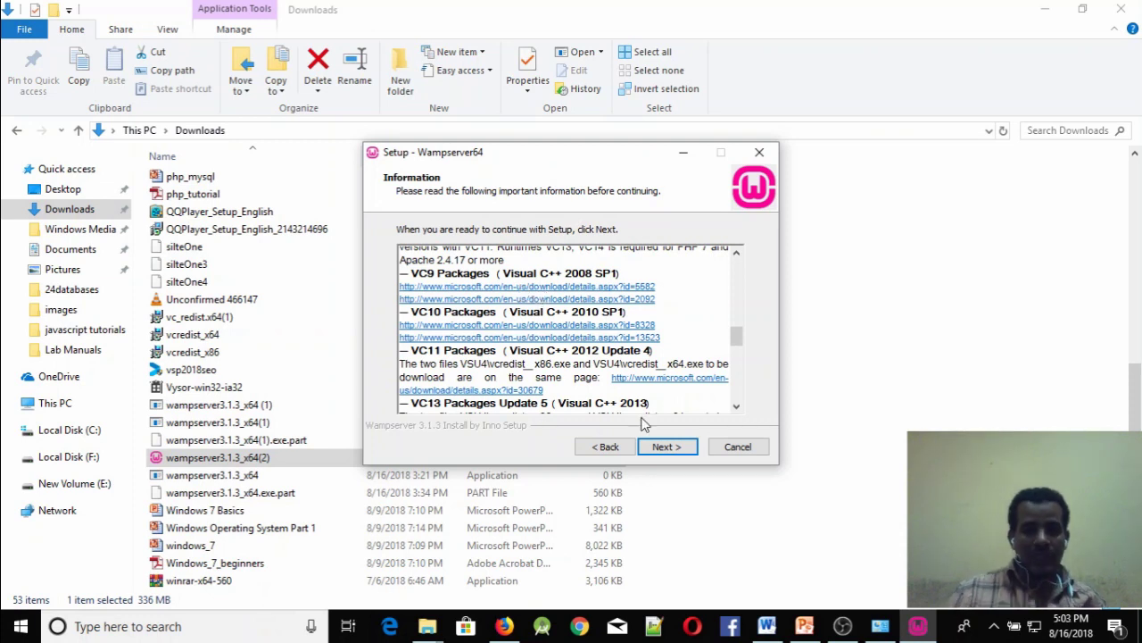
# Step: Install Wampserver64 into the existing c:\wamp64 folder, keeping Wampserver64 as the Start Menu folder
pyautogui.click(665, 448)
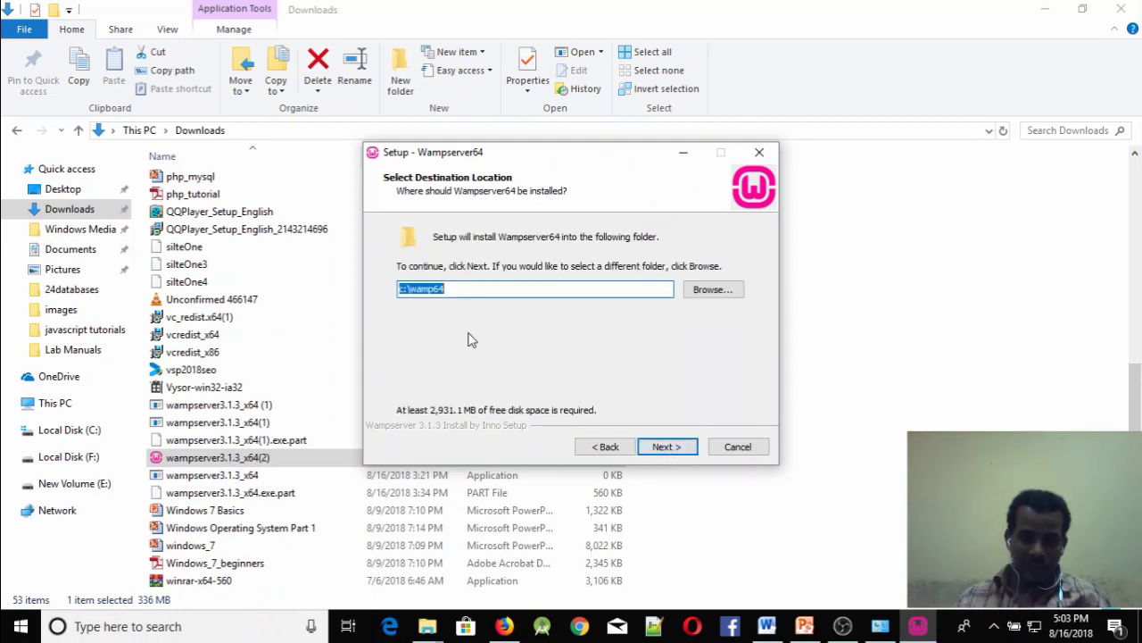
pyautogui.click(669, 449)
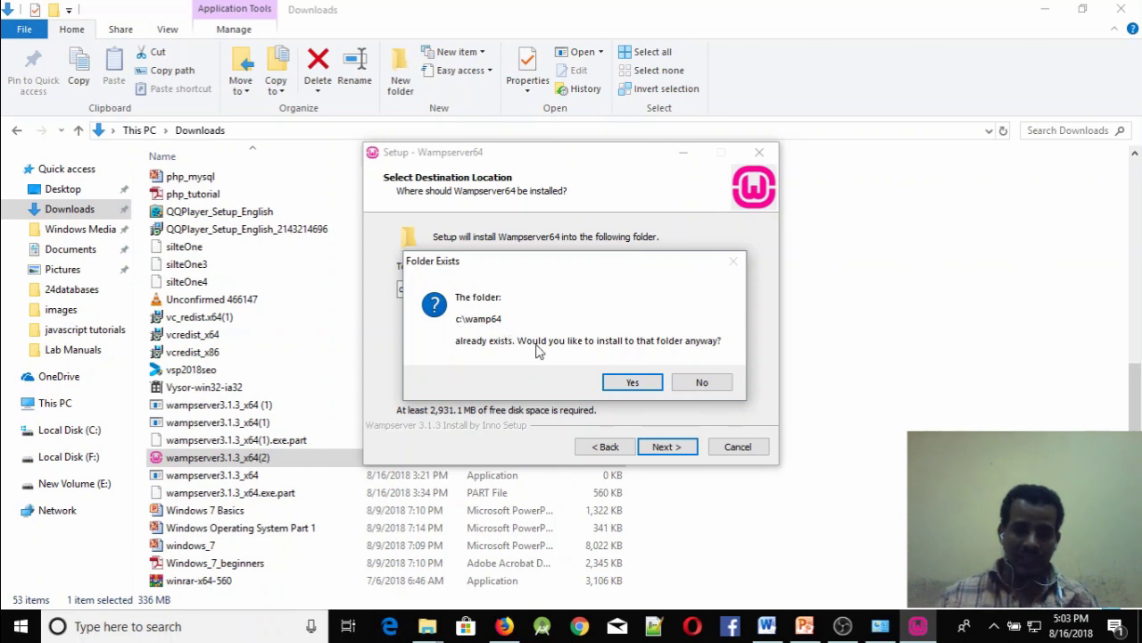
pyautogui.click(632, 383)
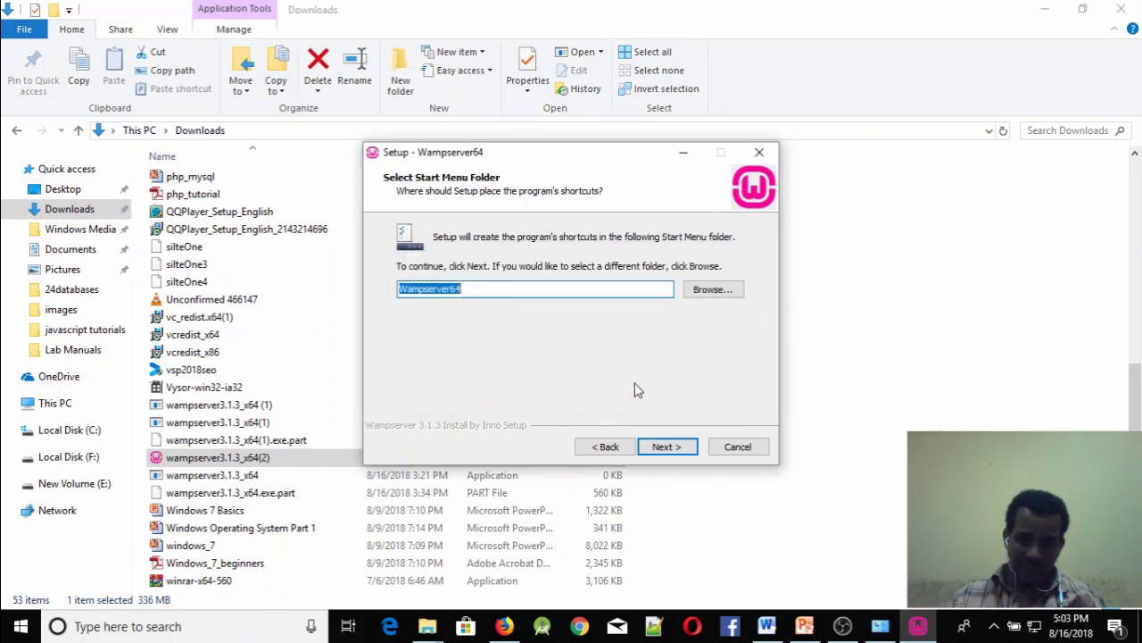
pyautogui.click(667, 449)
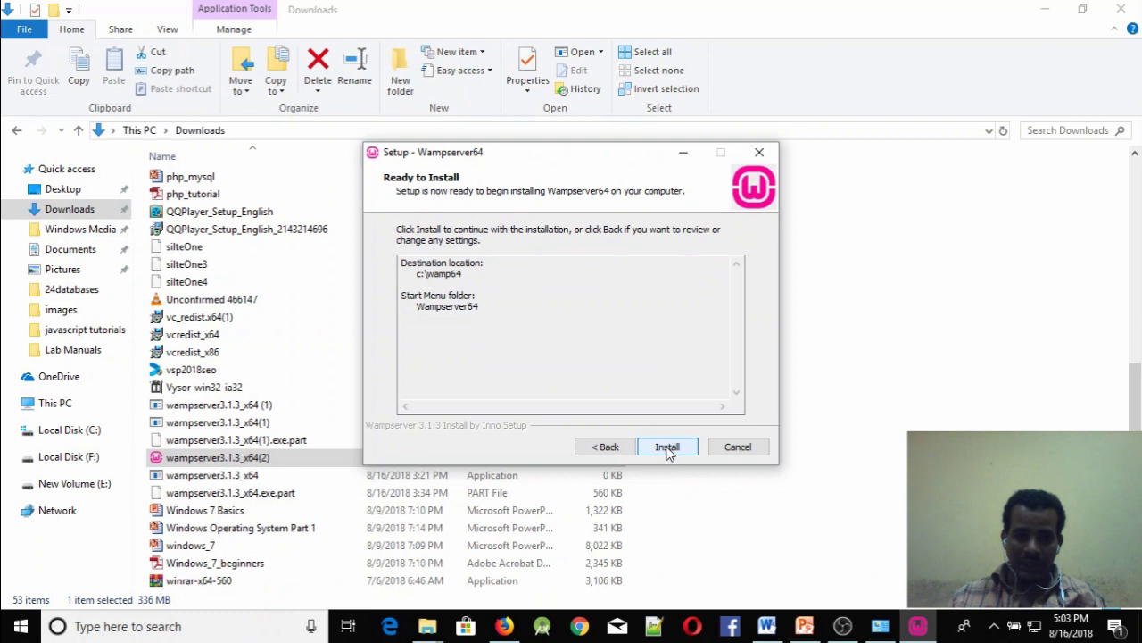
pyautogui.click(667, 448)
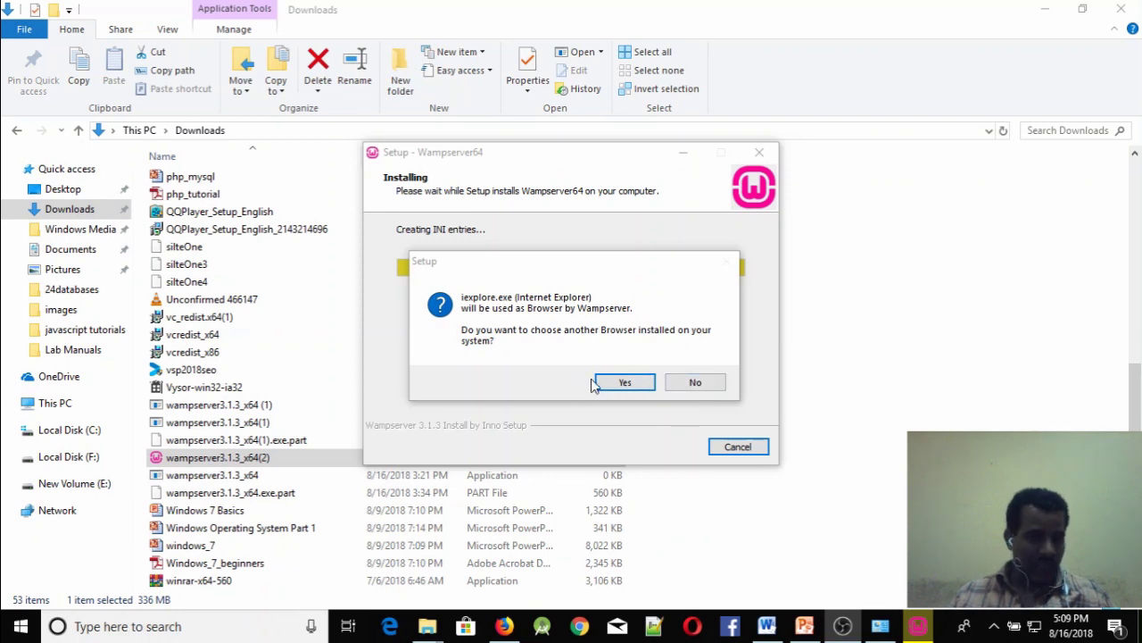
# Step: Opt to choose another browser for Wampserver and look for one in C:\Program Files
pyautogui.click(625, 383)
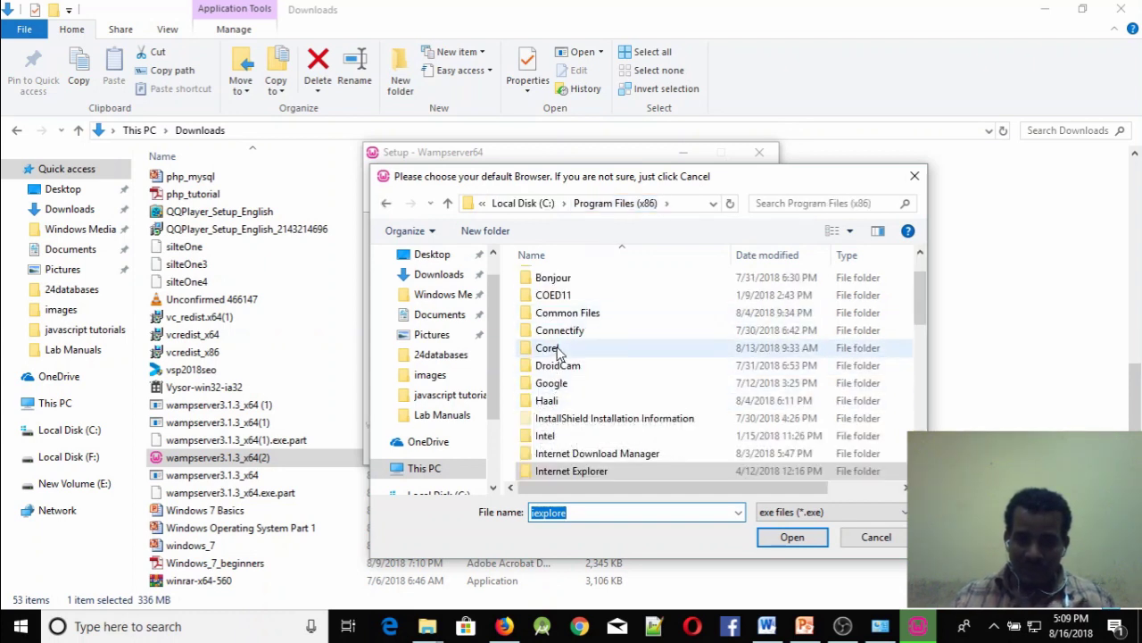
pyautogui.click(543, 203)
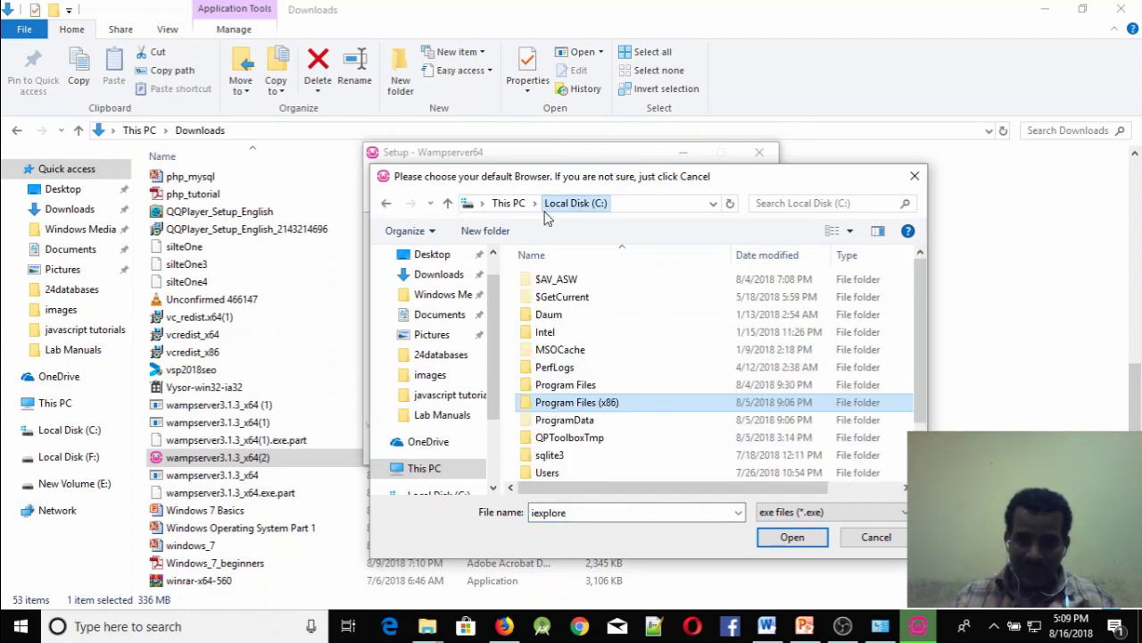
pyautogui.doubleClick(561, 389)
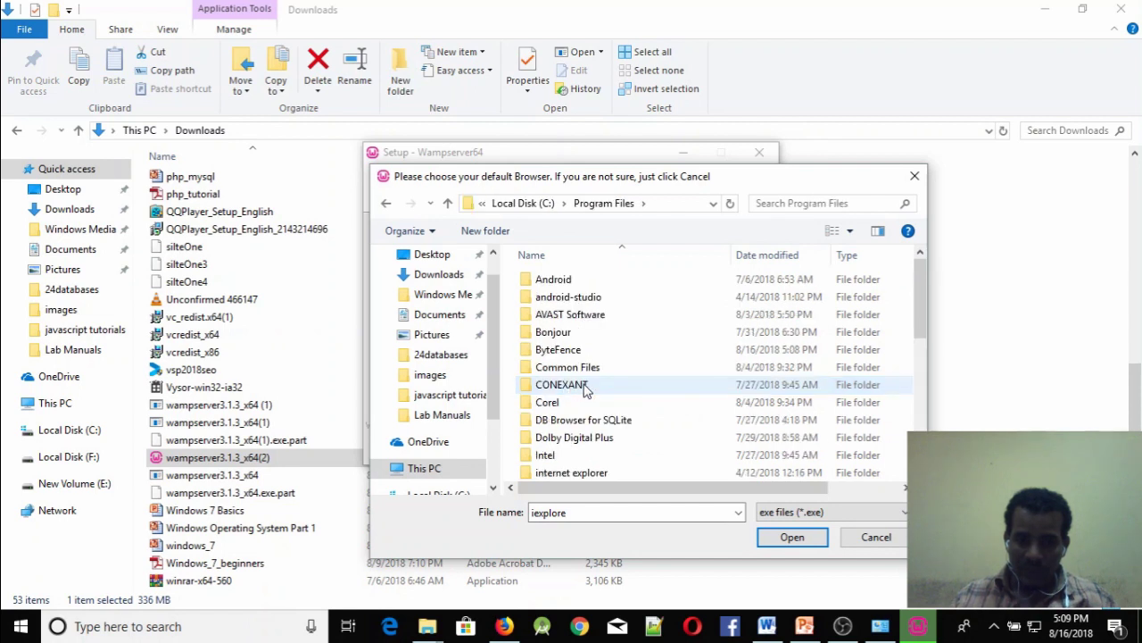
pyautogui.scroll(-6, 584, 389)
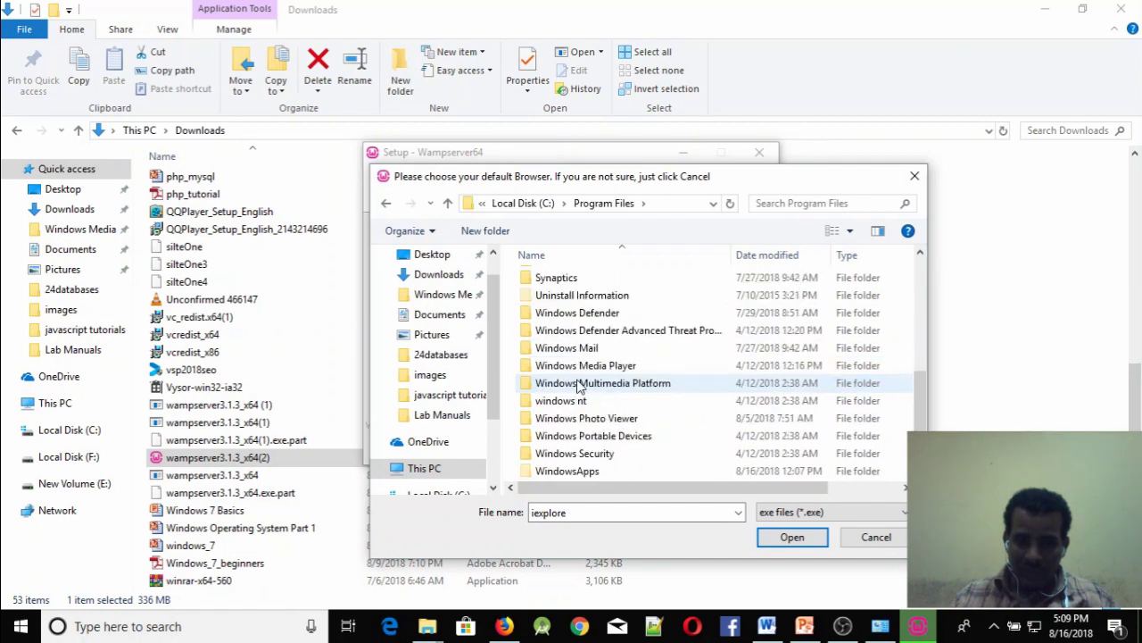
pyautogui.scroll(5, 578, 383)
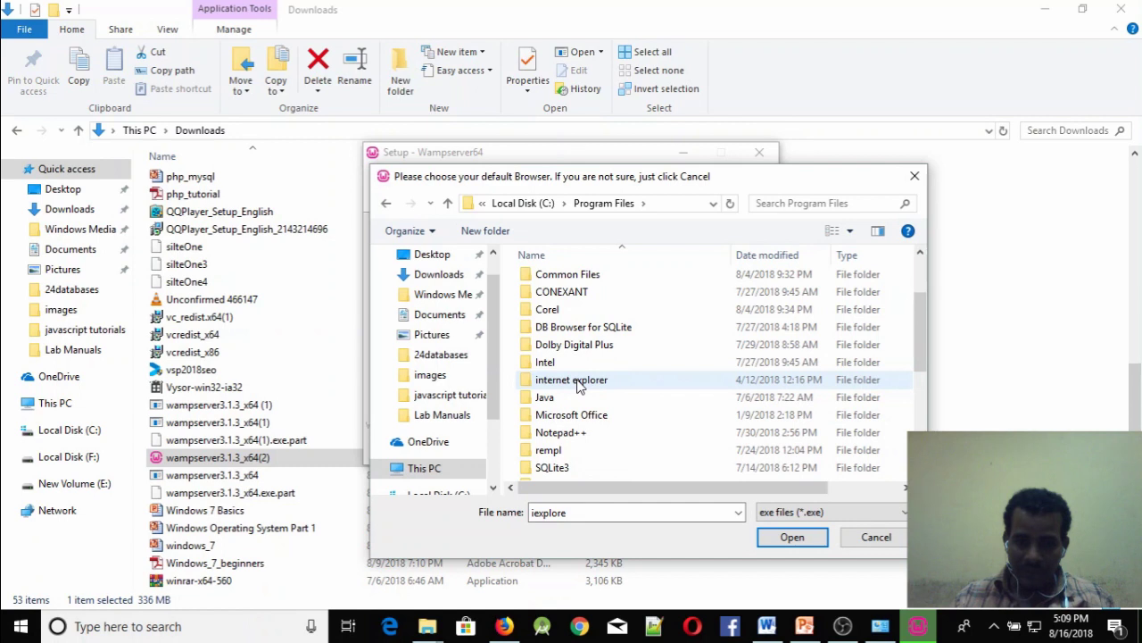
pyautogui.scroll(1, 578, 383)
pyautogui.scroll(-7, 577, 384)
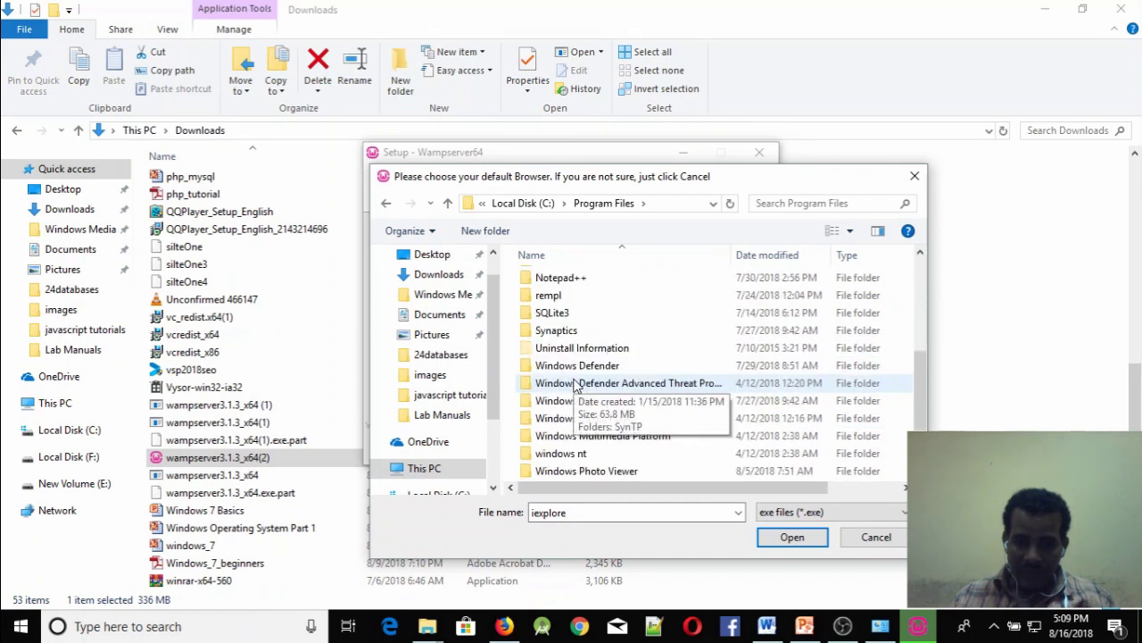
pyautogui.scroll(8, 577, 384)
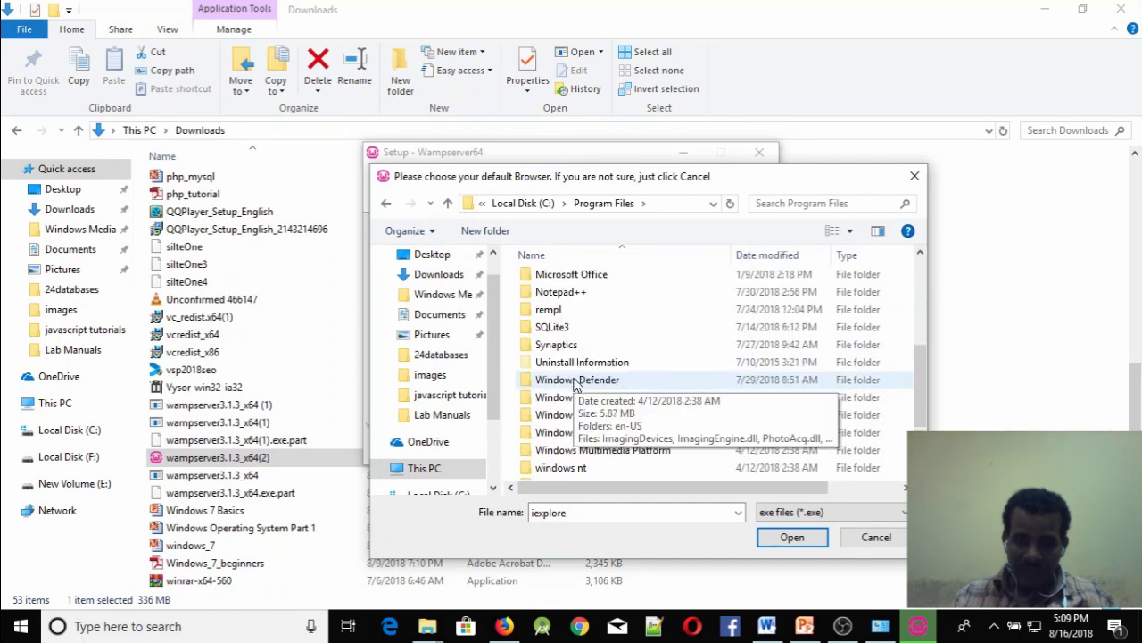
# Step: Set firefox from C:\Program Files (x86)\Mozilla Firefox as Wampserver's default browser
pyautogui.click(538, 204)
pyautogui.doubleClick(573, 401)
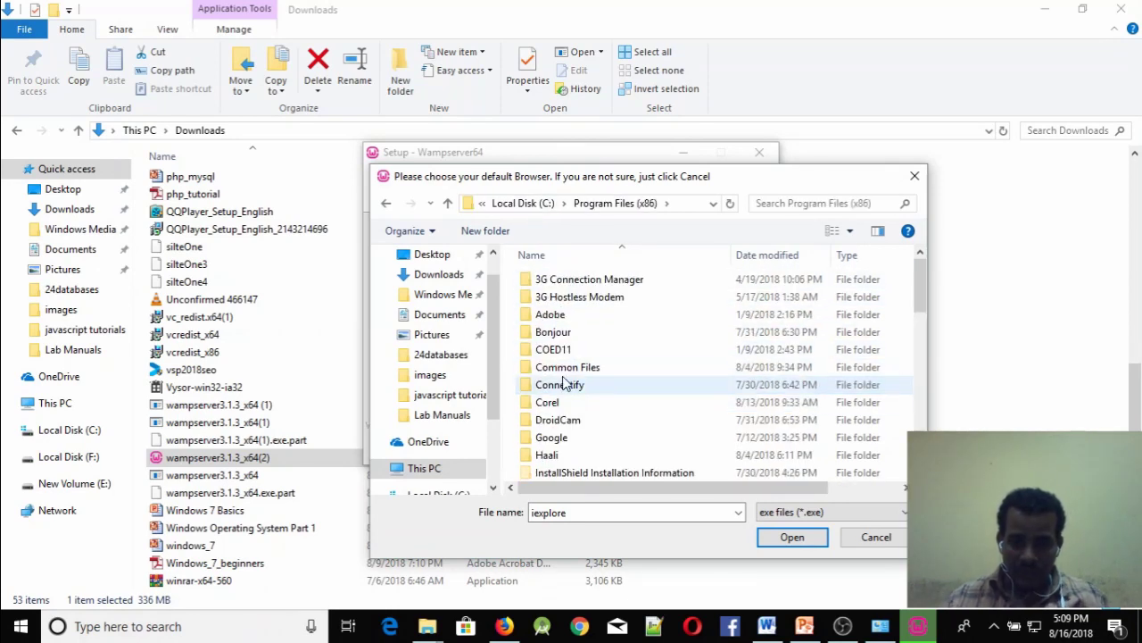
pyautogui.scroll(-8, 576, 391)
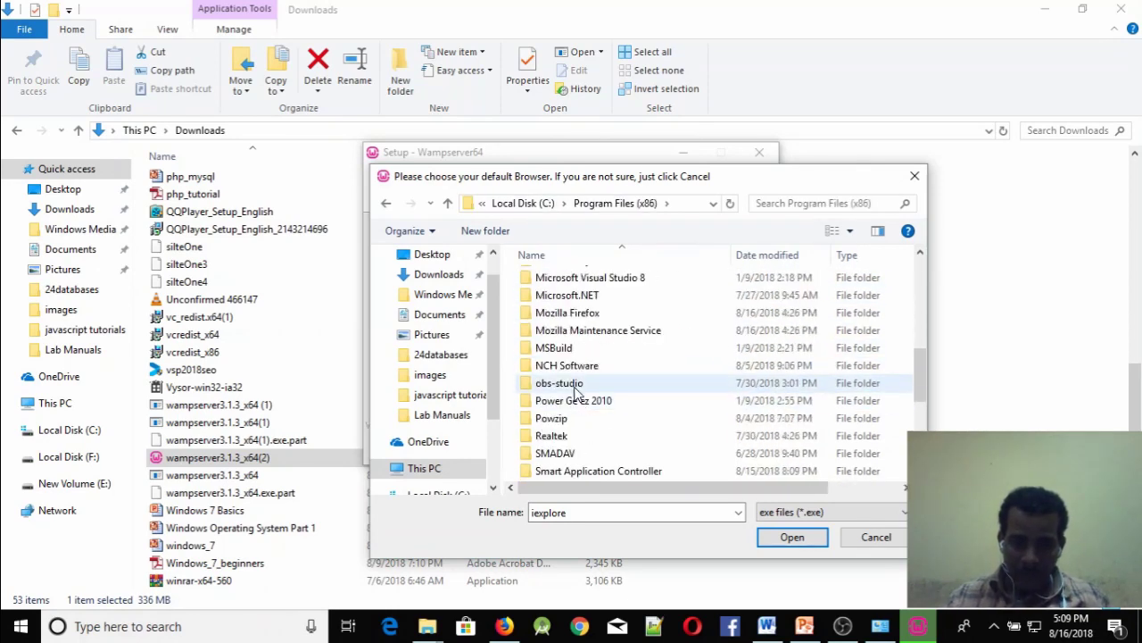
pyautogui.click(575, 316)
pyautogui.doubleClick(574, 320)
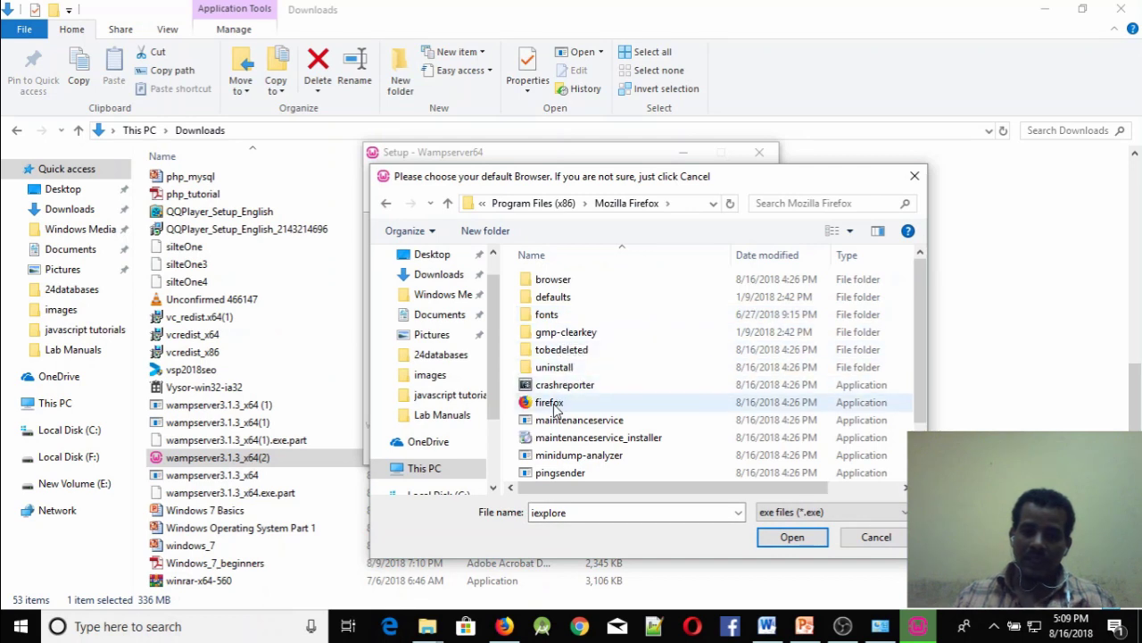
pyautogui.click(546, 403)
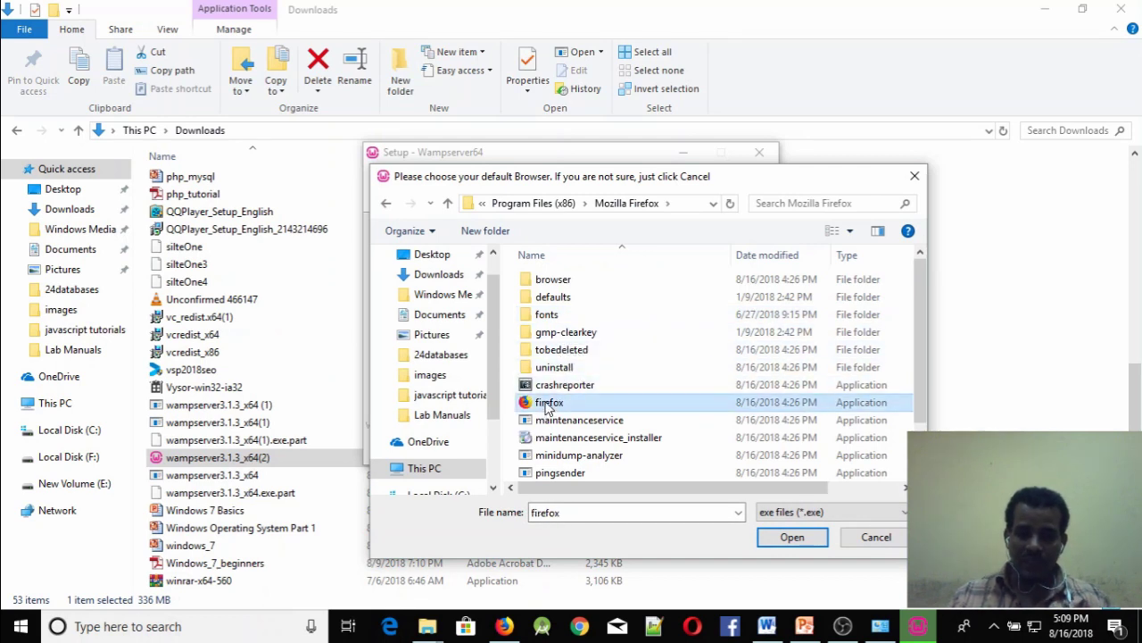
pyautogui.doubleClick(548, 406)
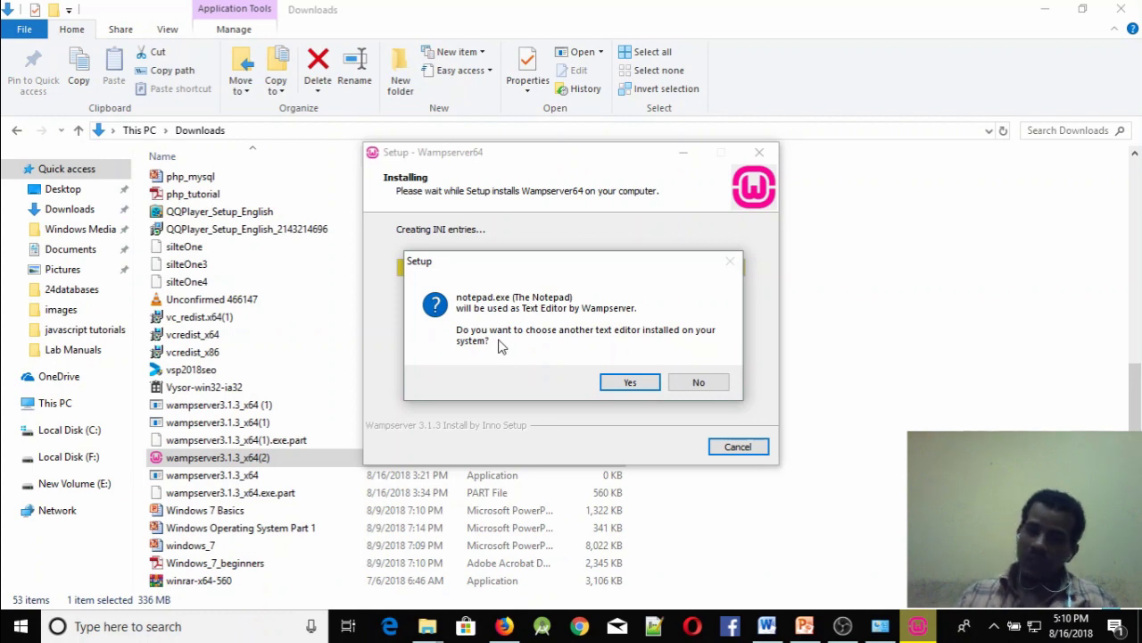
# Step: Opt to choose another text editor for Wampserver and look for one in C:\Program Files (x86)
pyautogui.click(629, 384)
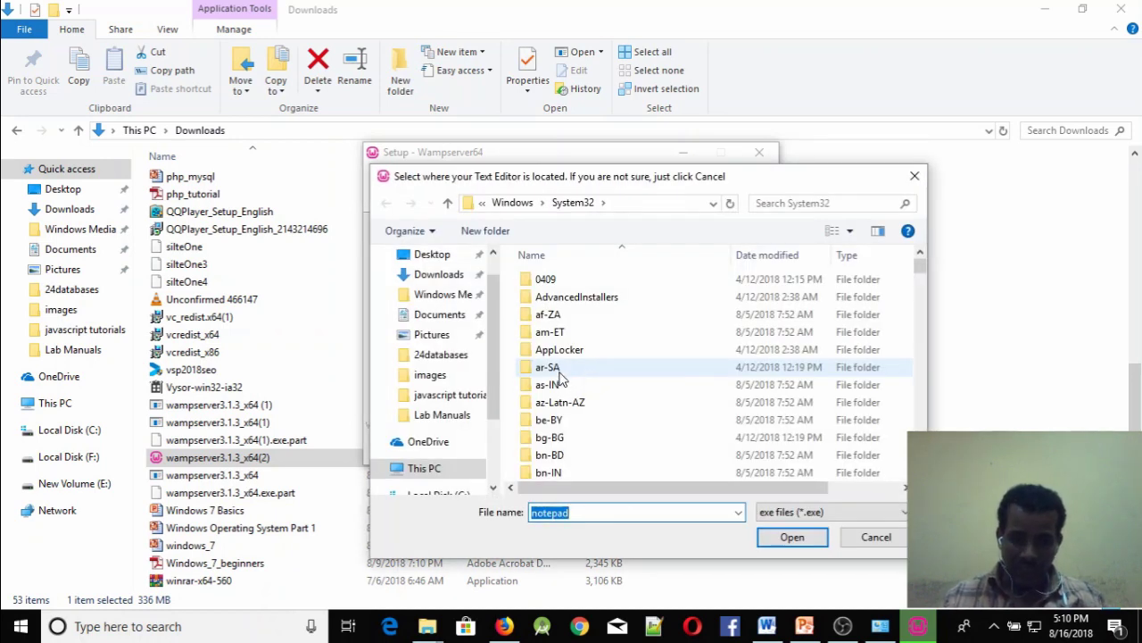
pyautogui.click(523, 204)
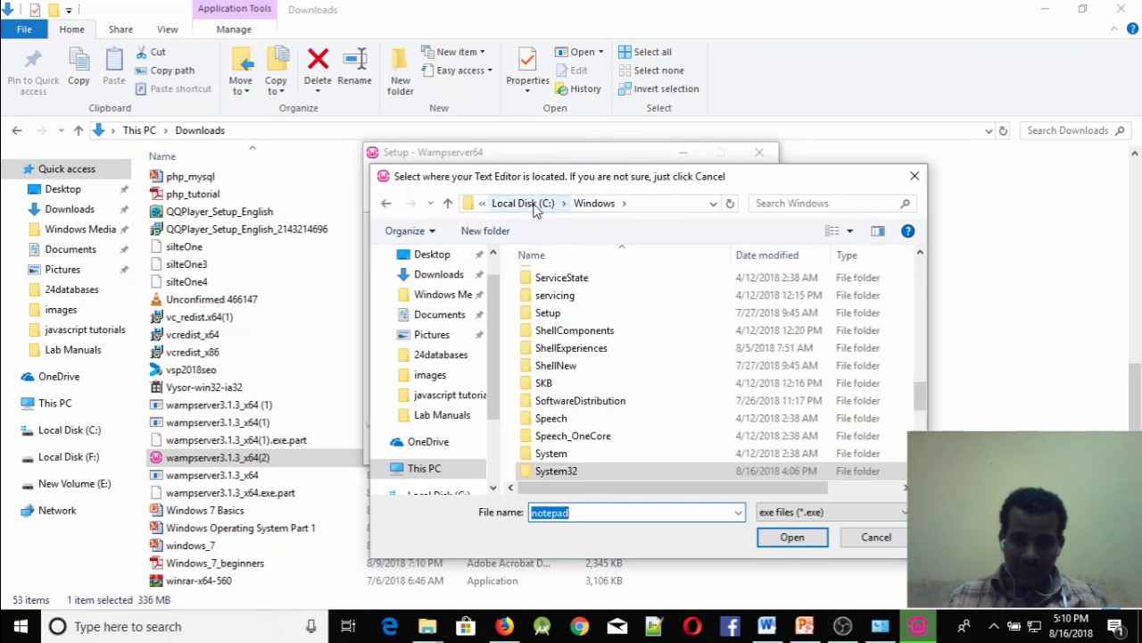
pyautogui.click(533, 206)
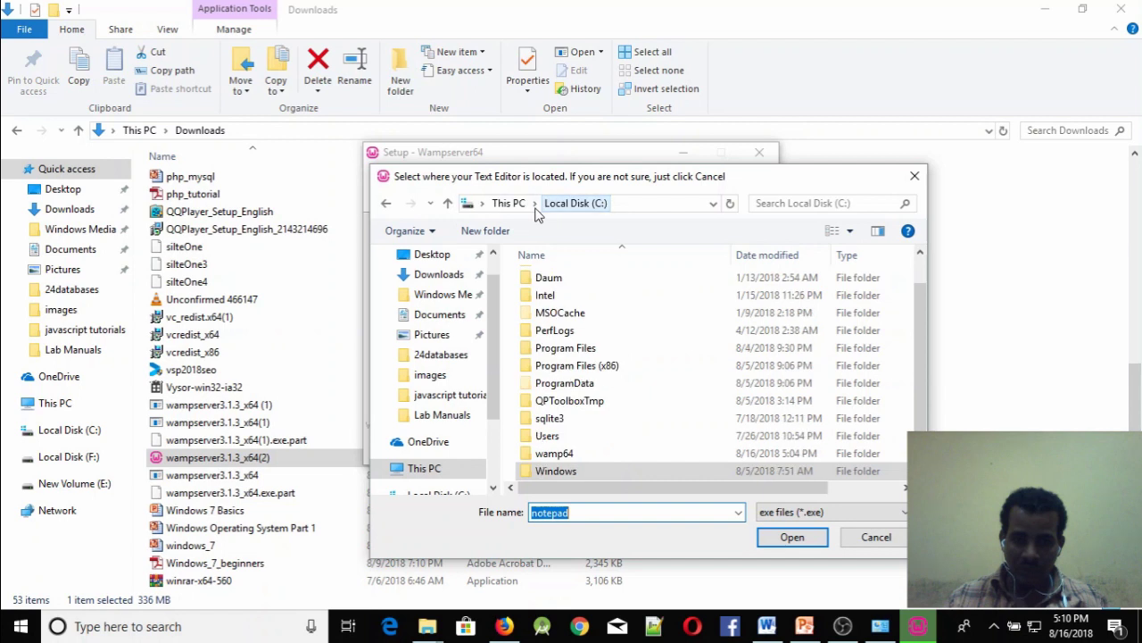
pyautogui.click(576, 350)
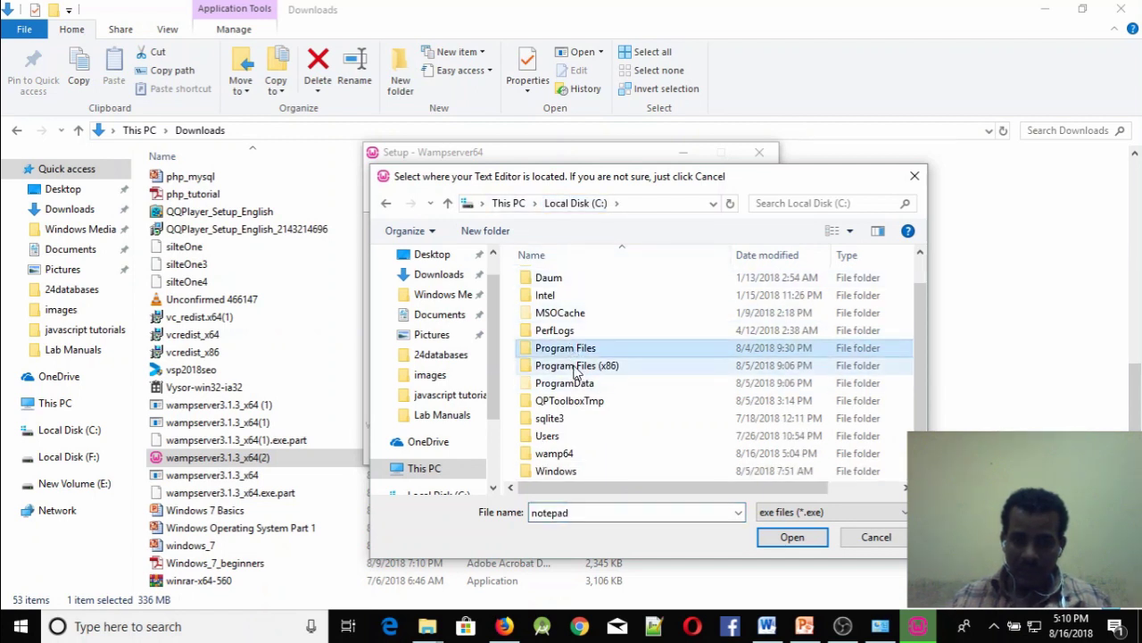
pyautogui.doubleClick(576, 367)
pyautogui.scroll(-5, 575, 375)
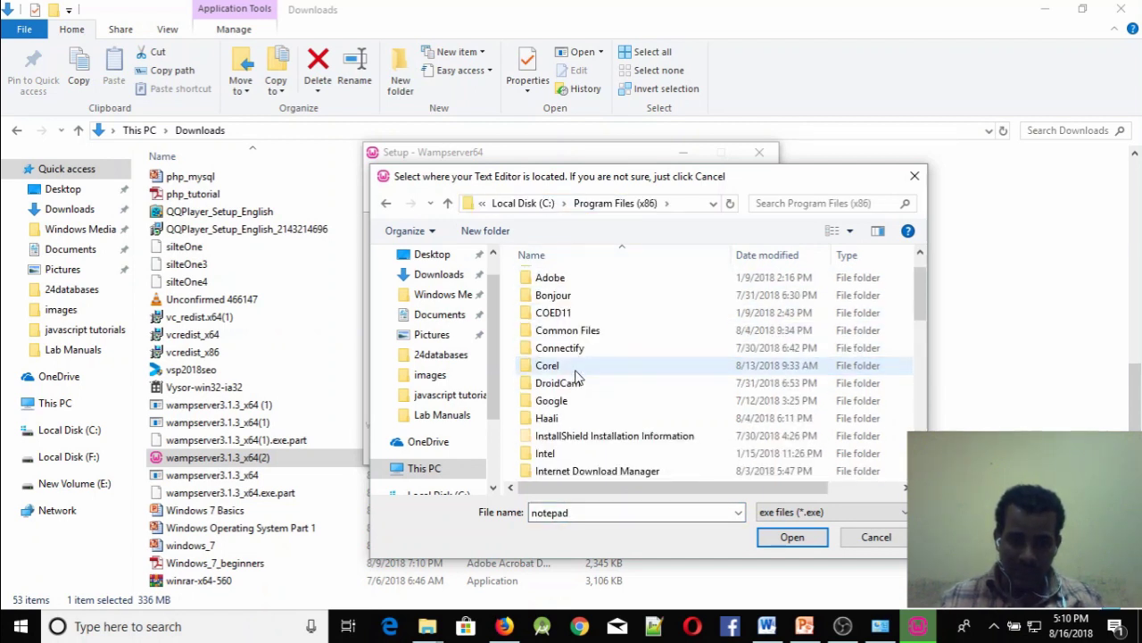
pyautogui.scroll(-4, 575, 374)
pyautogui.scroll(4, 576, 375)
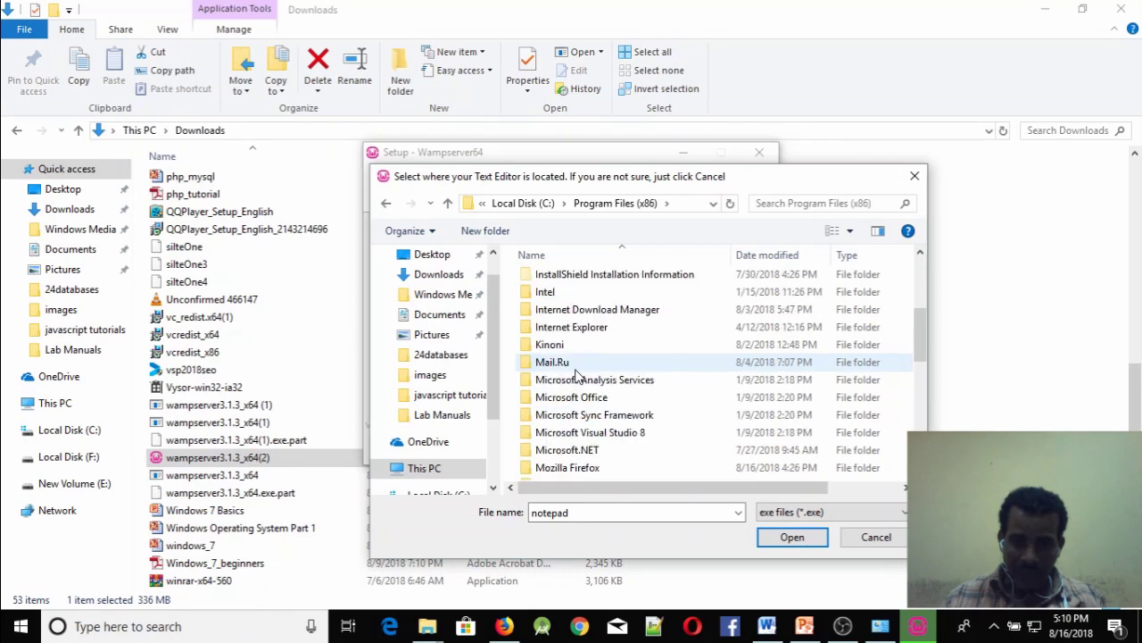
pyautogui.scroll(-3, 575, 375)
pyautogui.scroll(2, 575, 374)
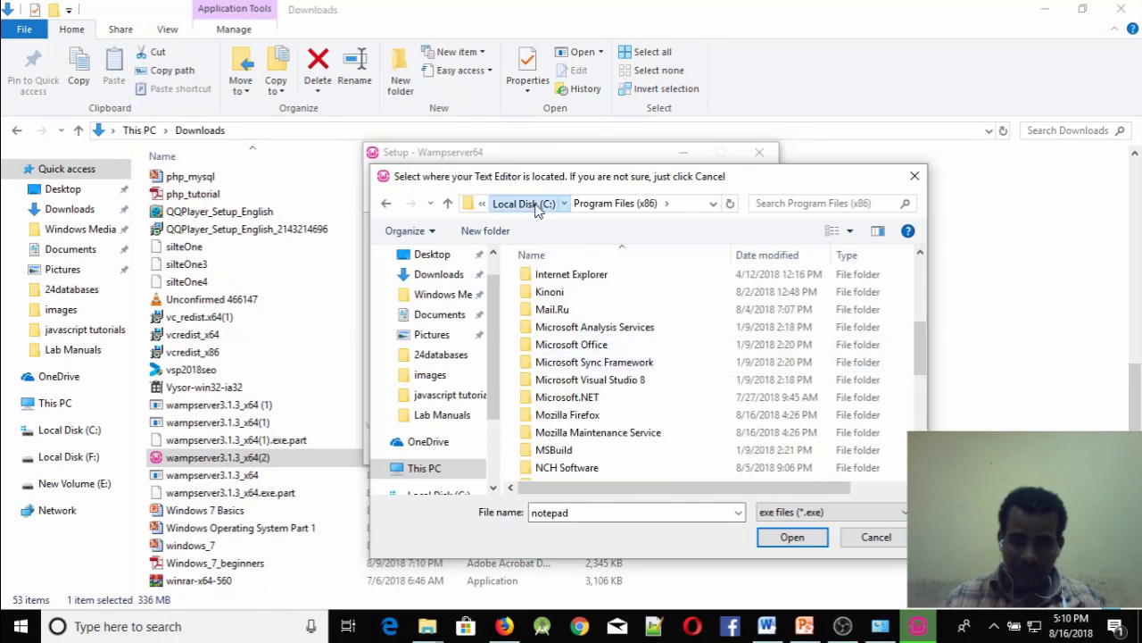
# Step: Set notepad++ from C:\Program Files\Notepad++ as Wampserver's text editor
pyautogui.click(533, 204)
pyautogui.doubleClick(574, 387)
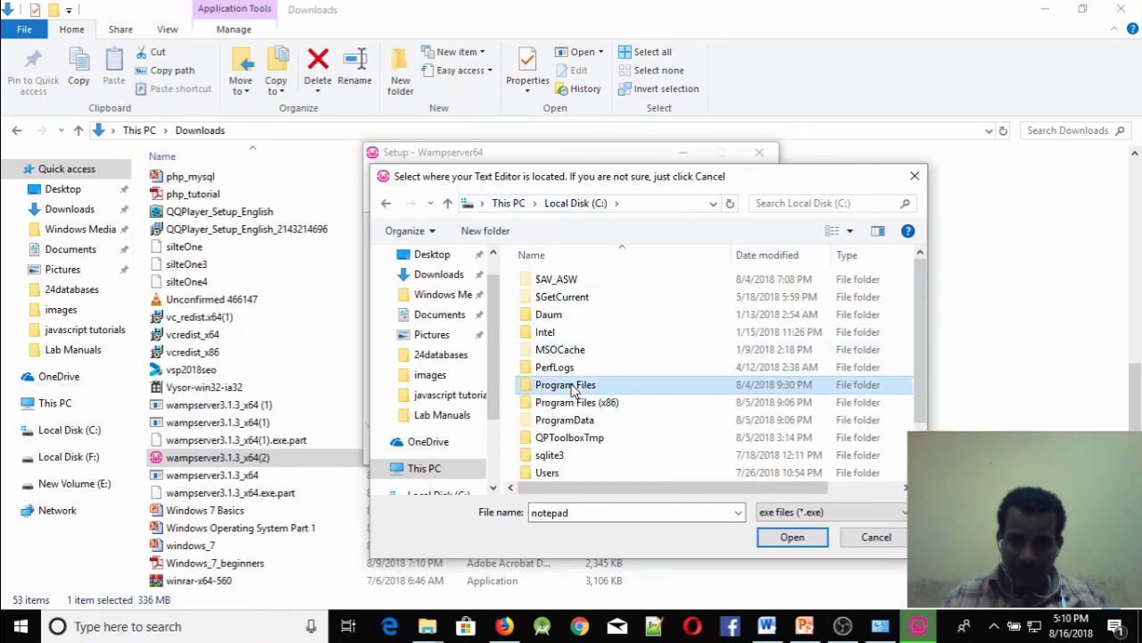
pyautogui.scroll(-4, 576, 377)
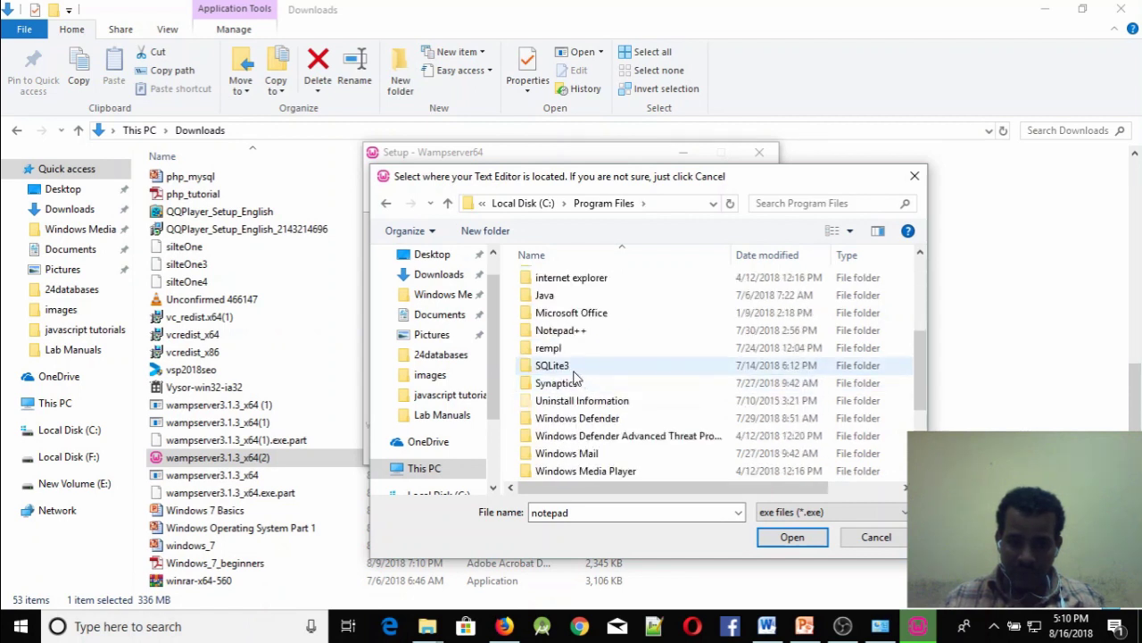
pyautogui.doubleClick(565, 332)
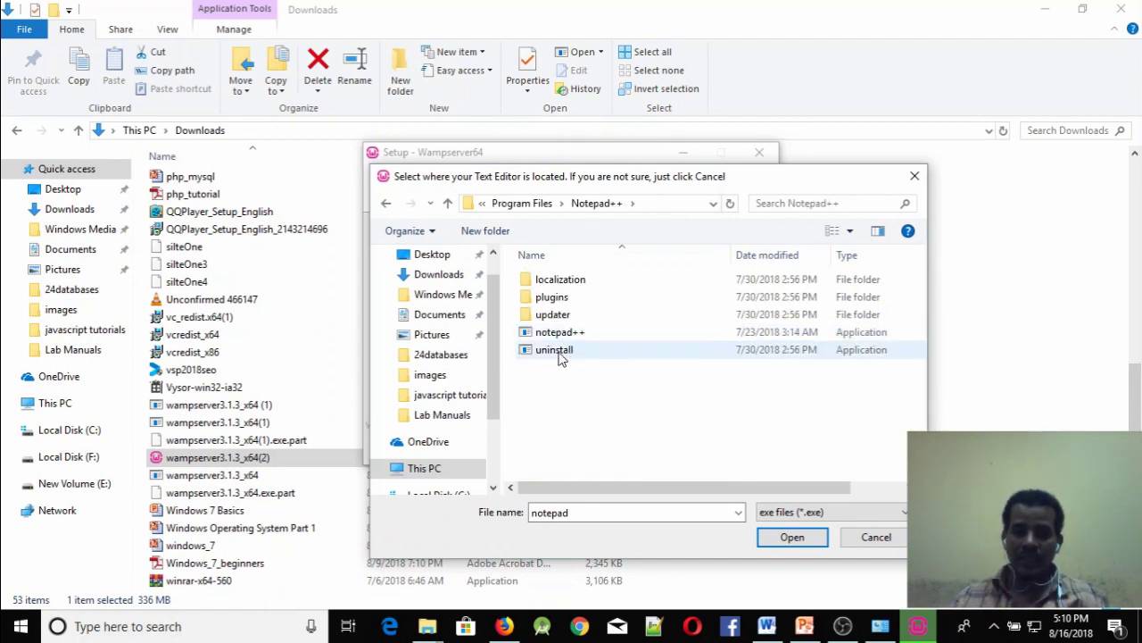
pyautogui.click(549, 335)
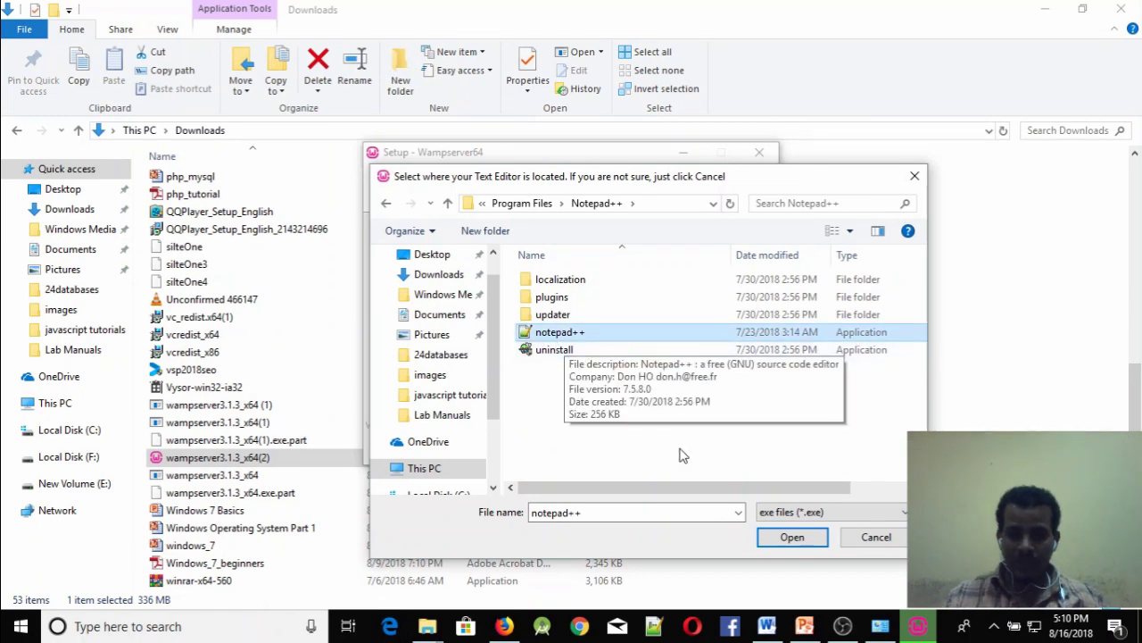
pyautogui.click(792, 539)
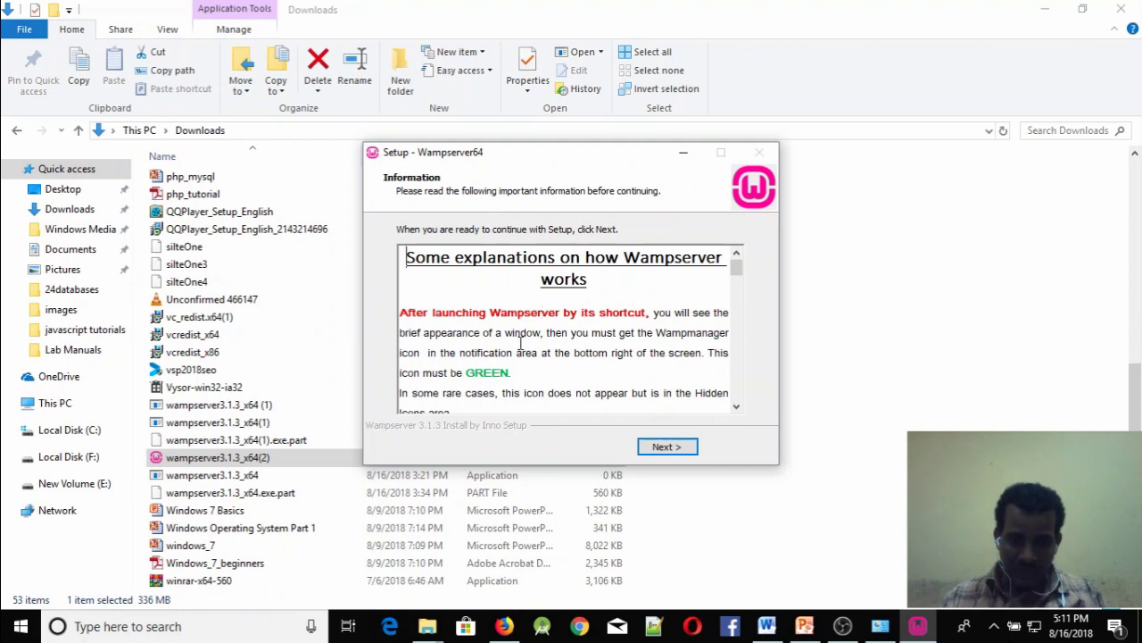
# Step: Read Wampserver's setup explanations through the section on launching phpMyAdmin, and finish the Wampserver64 setup
pyautogui.scroll(-4, 549, 331)
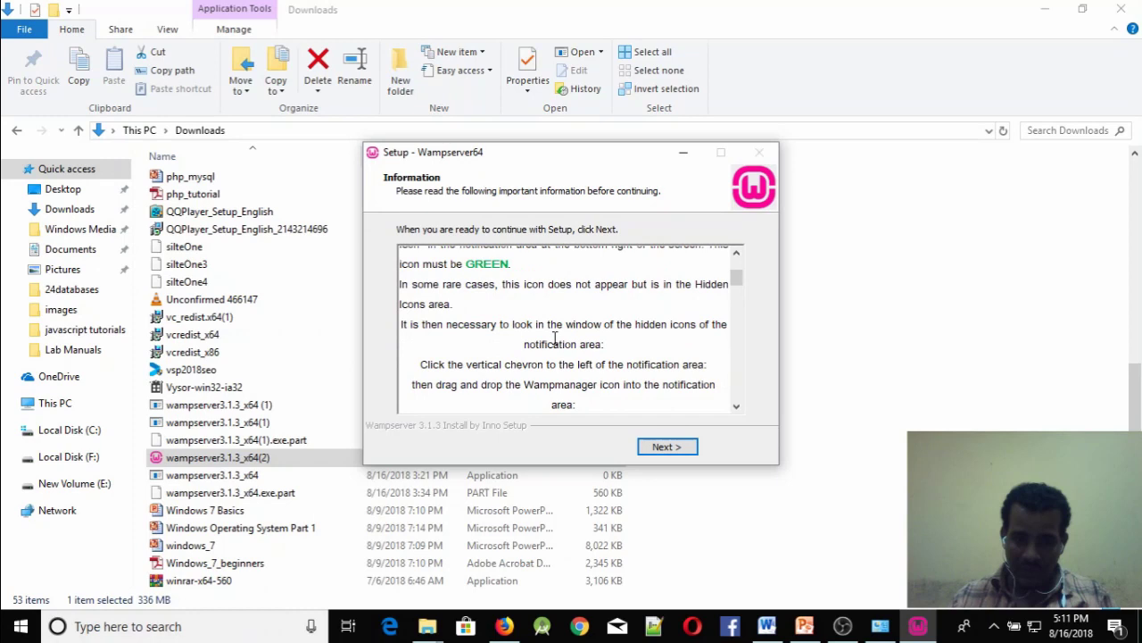
pyautogui.scroll(-8, 548, 327)
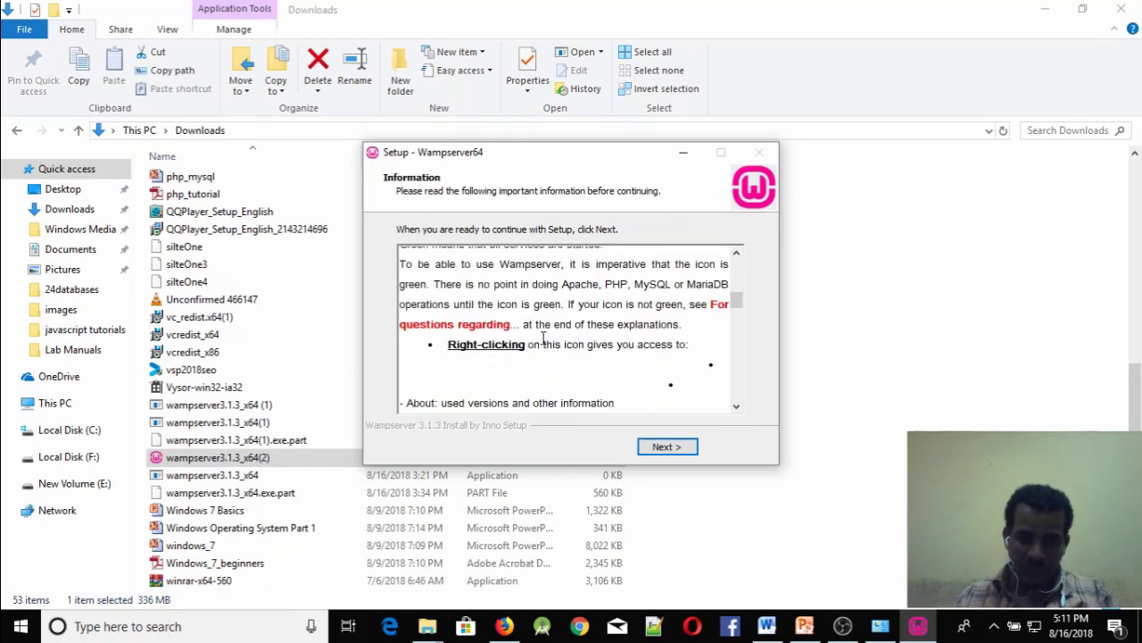
pyautogui.scroll(-2, 543, 338)
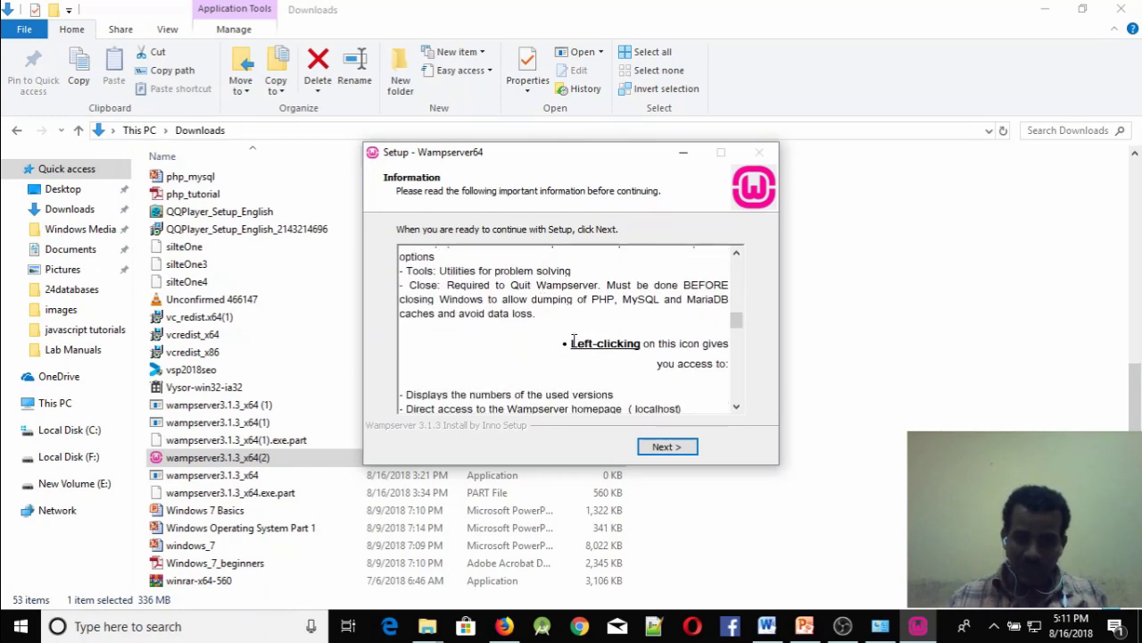
pyautogui.scroll(-3, 578, 342)
pyautogui.scroll(-5, 571, 339)
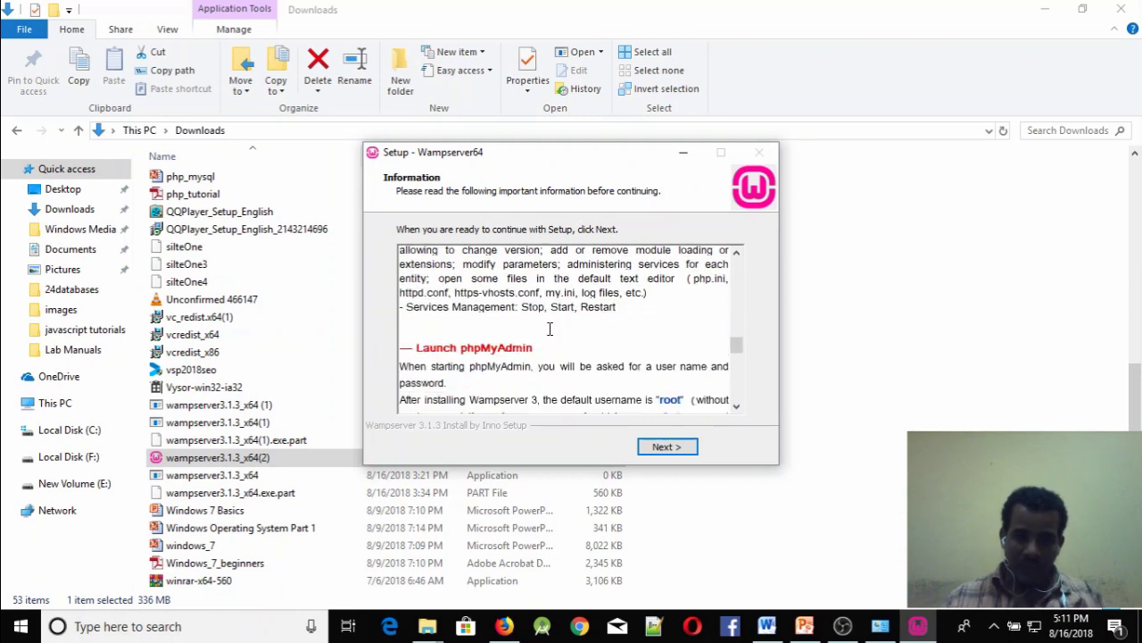
pyautogui.scroll(-1, 561, 344)
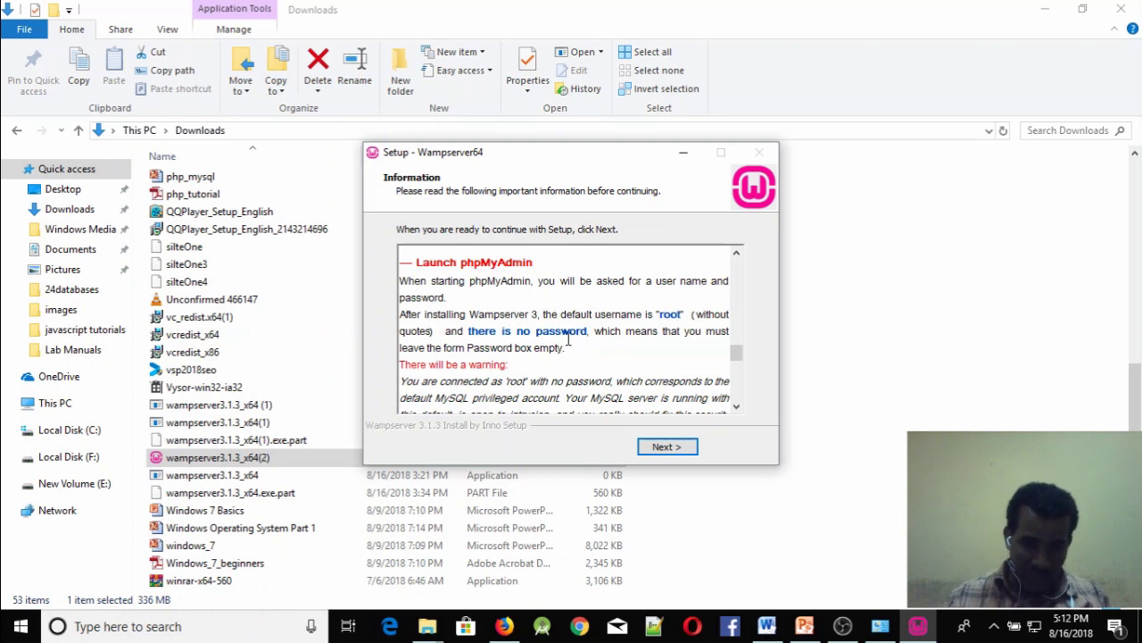
pyautogui.click(666, 447)
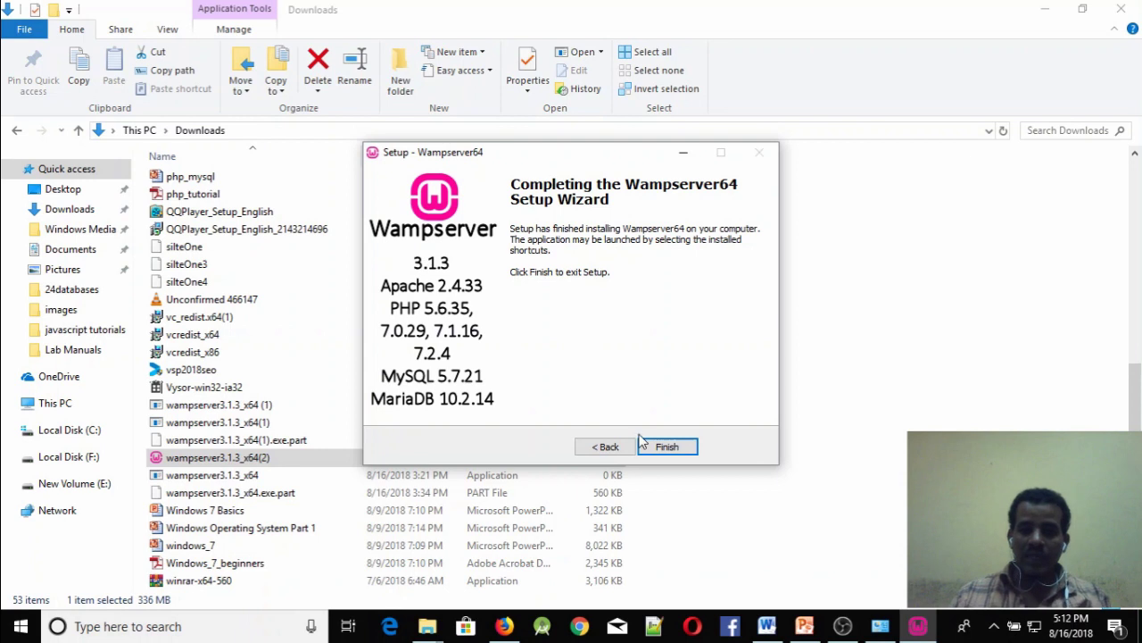
pyautogui.click(667, 446)
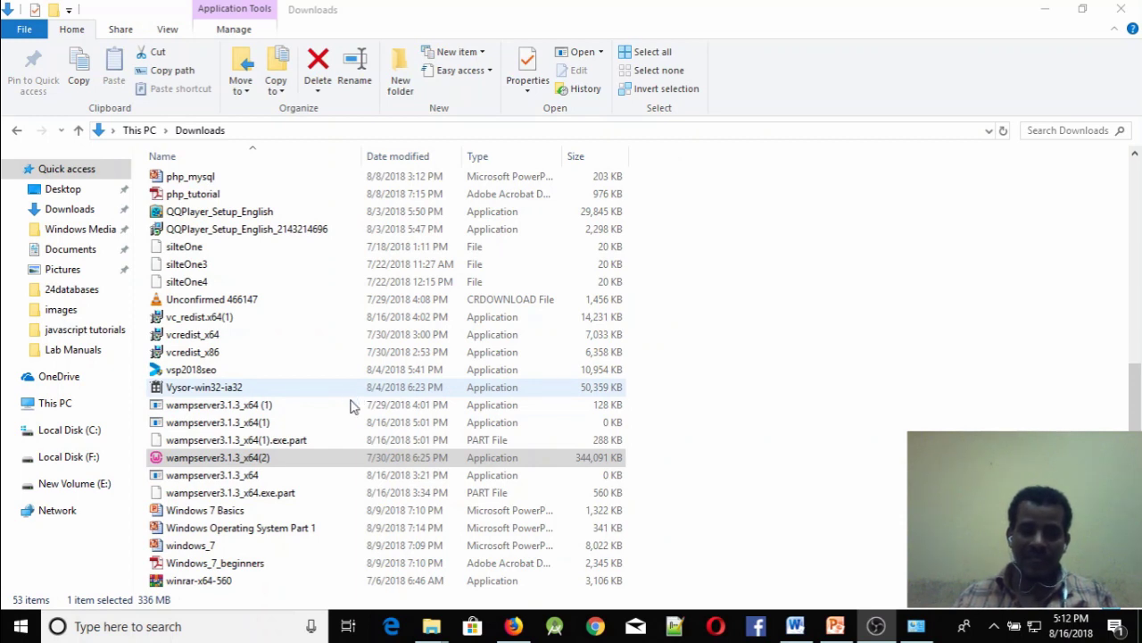
# Step: Review the Visual C++ redistributable installers vc_redist.x64(1), vcredist_x64 and vcredist_x86 in Downloads
pyautogui.click(185, 323)
pyautogui.click(187, 330)
pyautogui.click(189, 323)
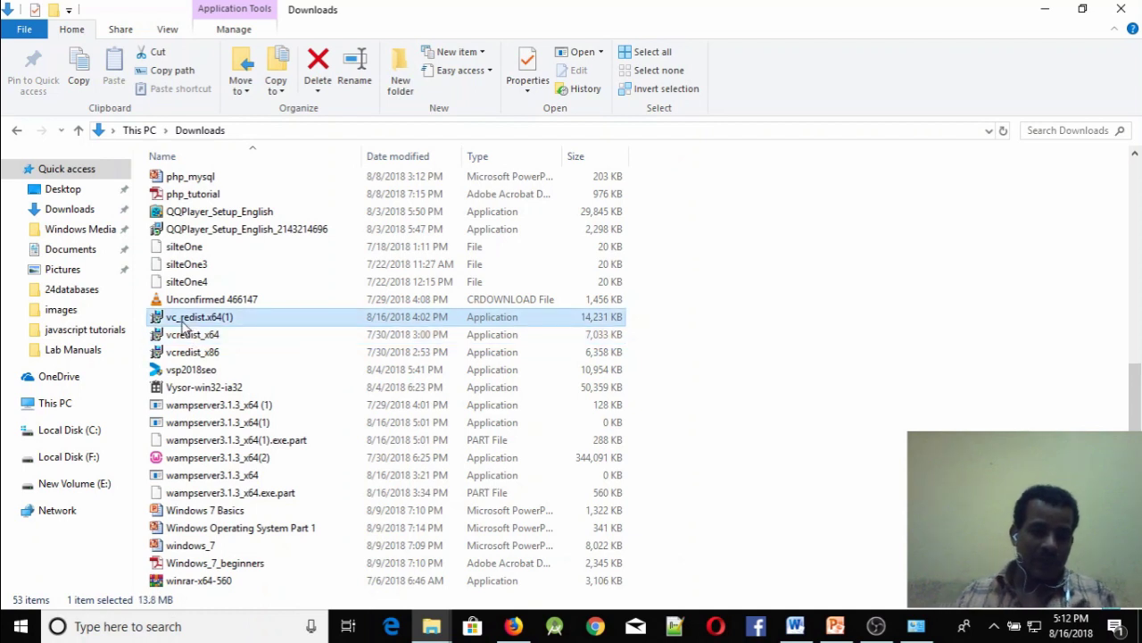
pyautogui.click(185, 335)
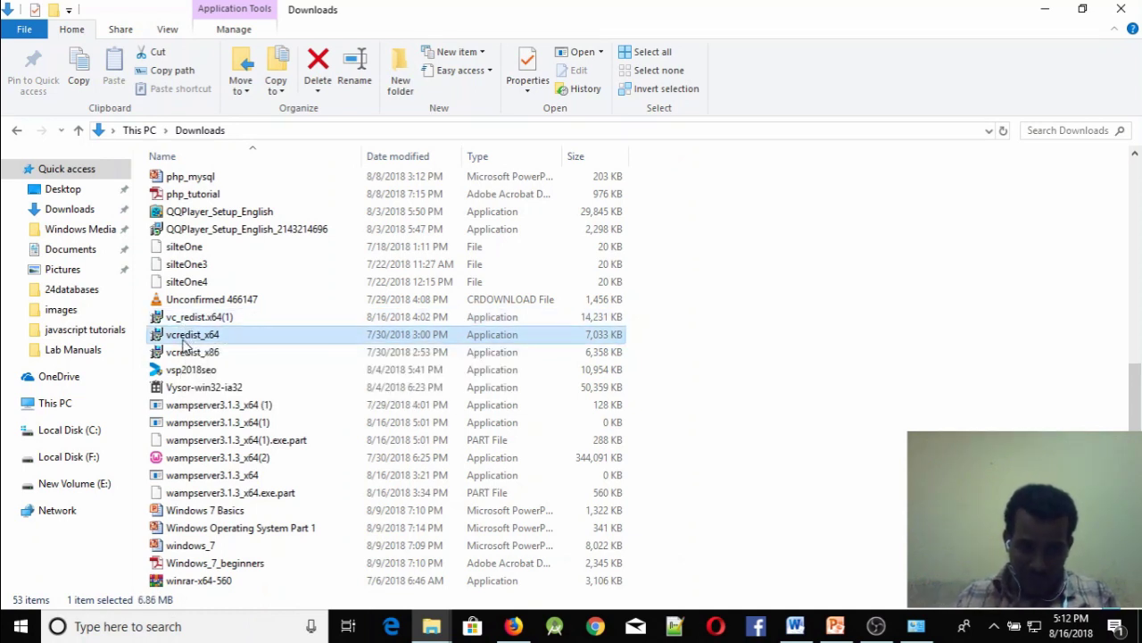
pyautogui.click(183, 354)
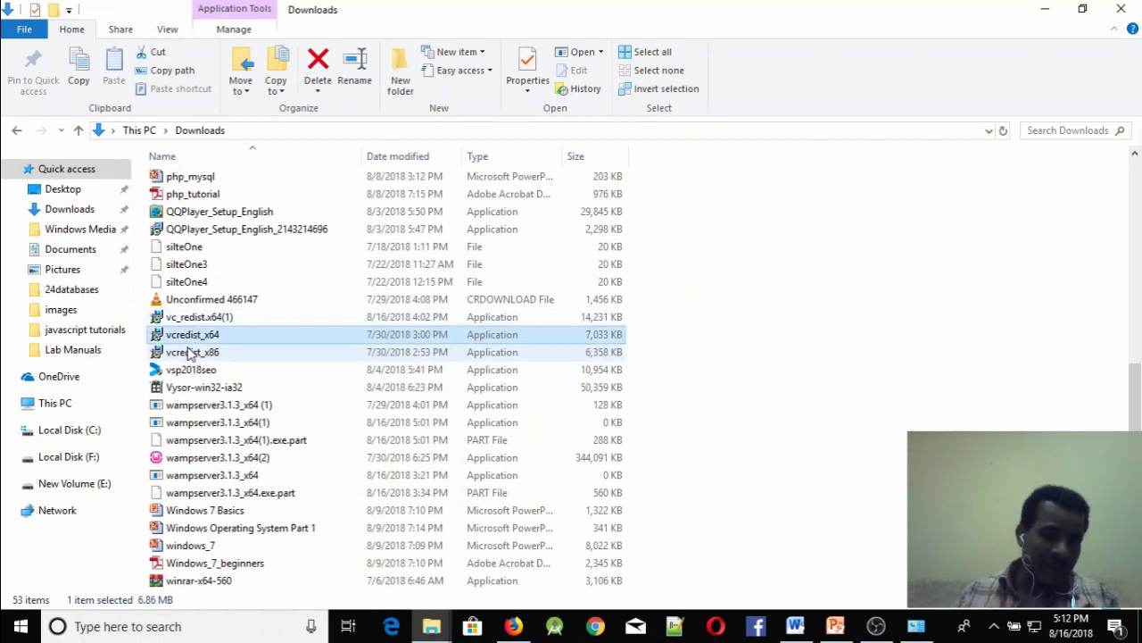
pyautogui.click(192, 319)
pyautogui.click(196, 333)
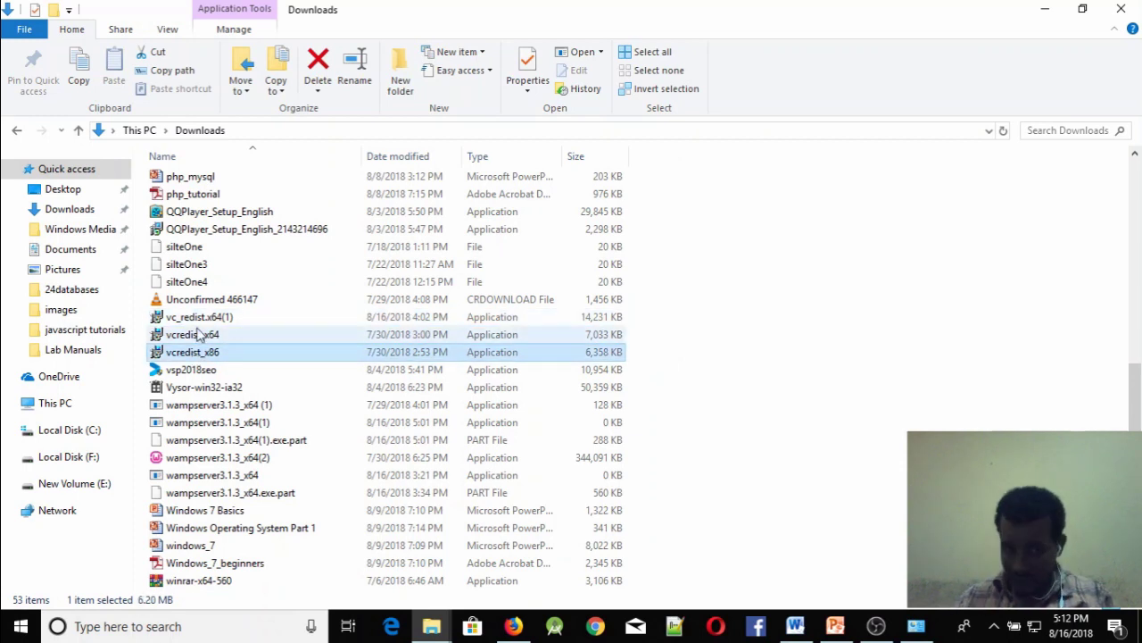
pyautogui.click(191, 354)
pyautogui.click(191, 318)
pyautogui.click(191, 335)
pyautogui.click(191, 354)
pyautogui.click(191, 318)
pyautogui.click(191, 335)
pyautogui.click(192, 354)
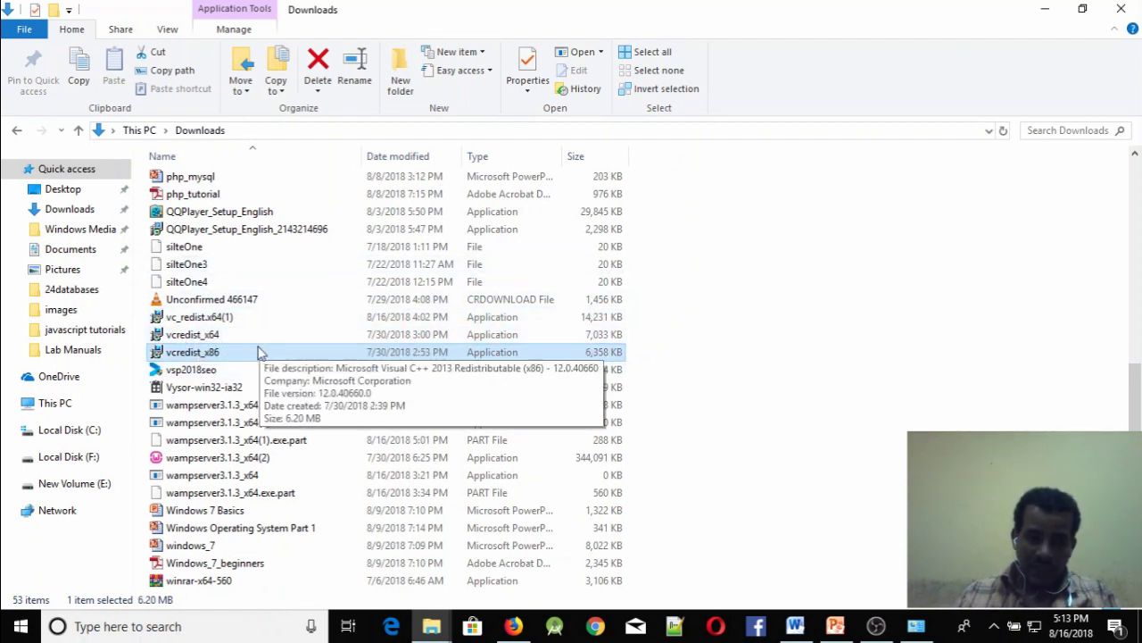
pyautogui.click(202, 322)
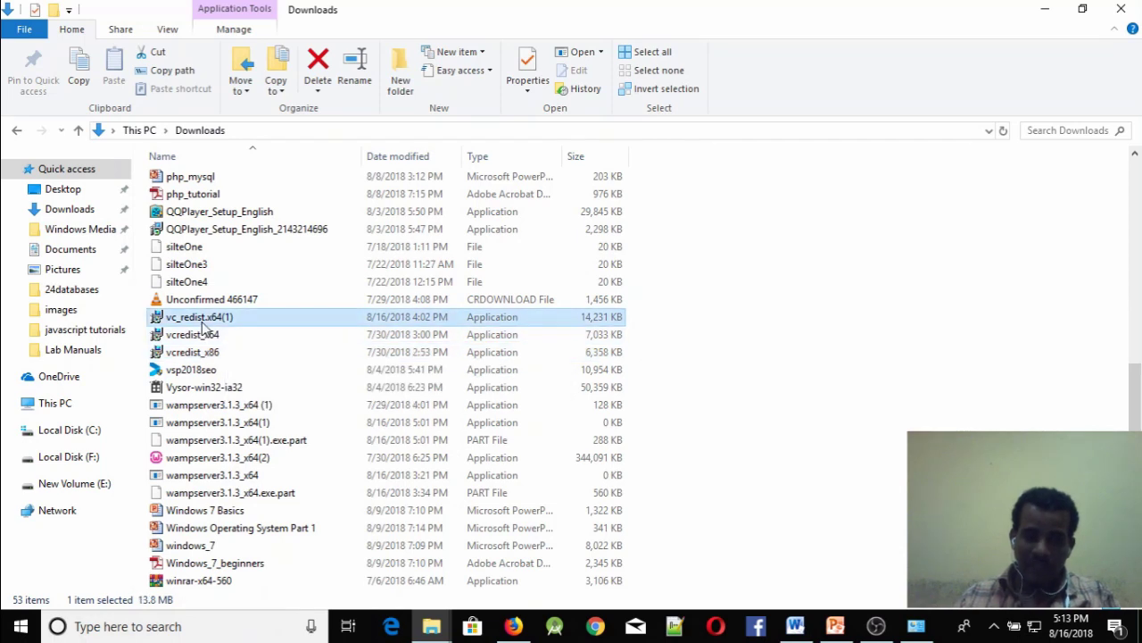
# Step: Launch the newly installed Wampserver64 and dismiss its list of server options
pyautogui.click(21, 629)
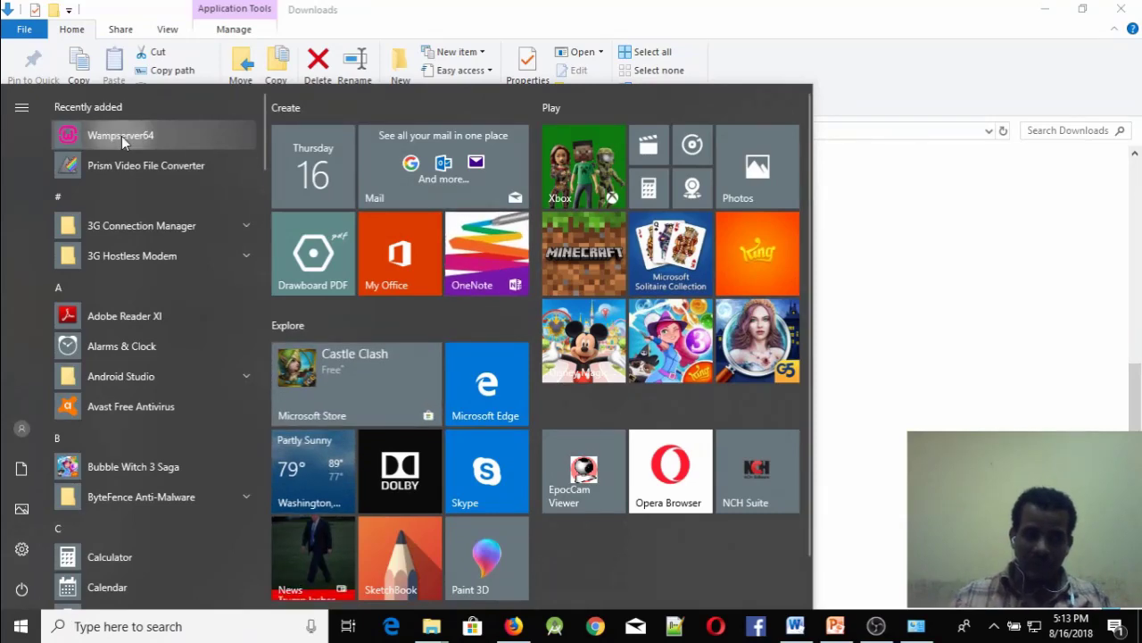
pyautogui.click(121, 135)
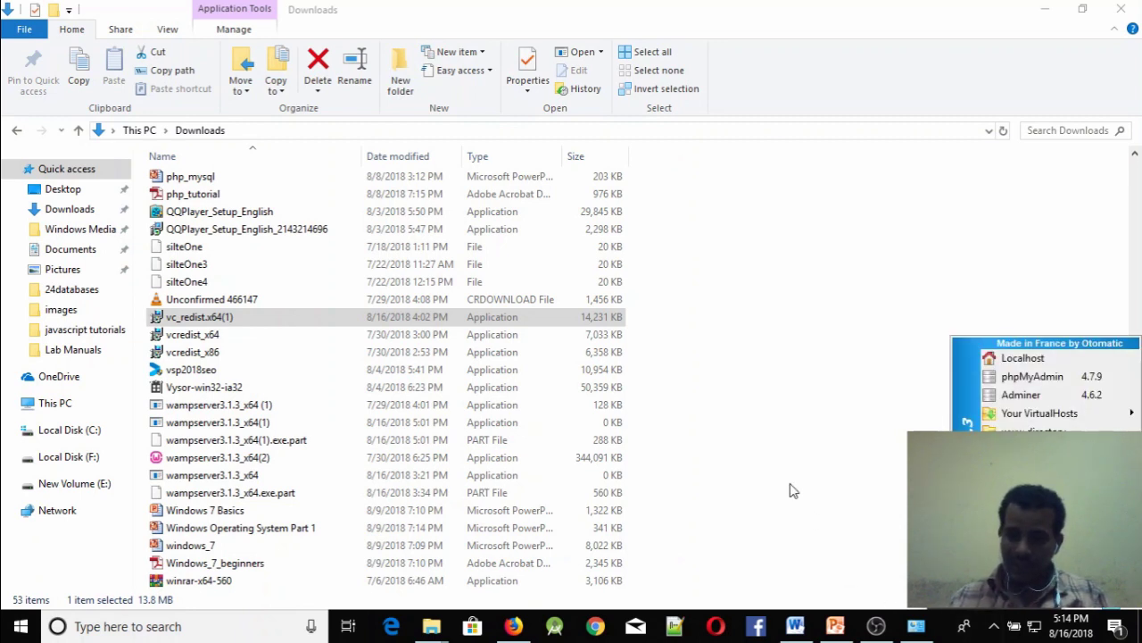
pyautogui.click(768, 459)
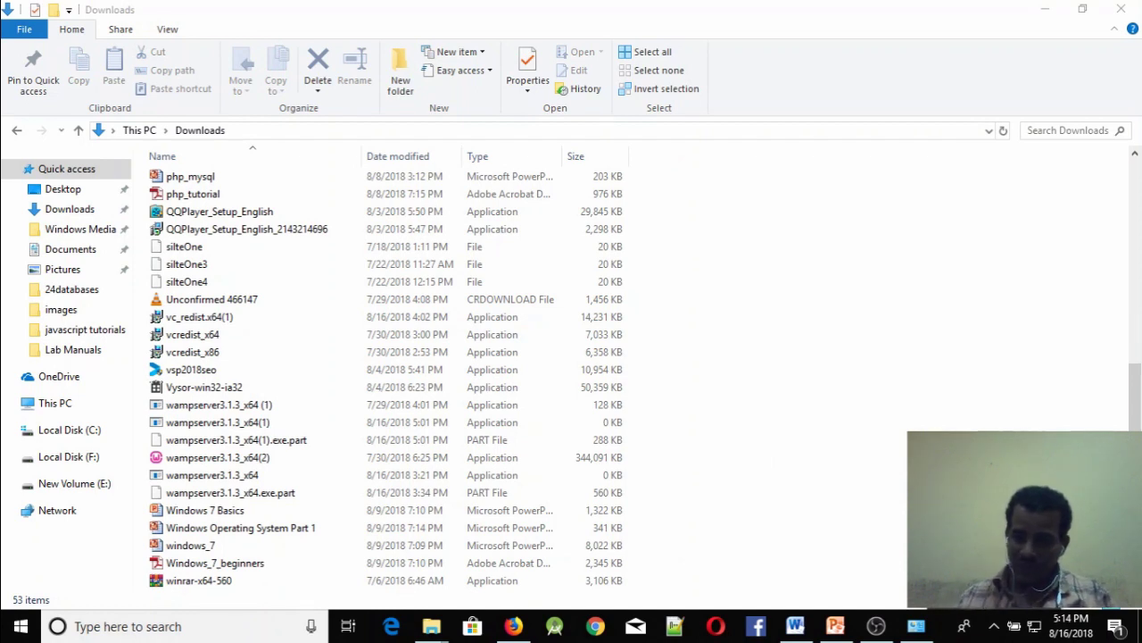
pyautogui.click(808, 497)
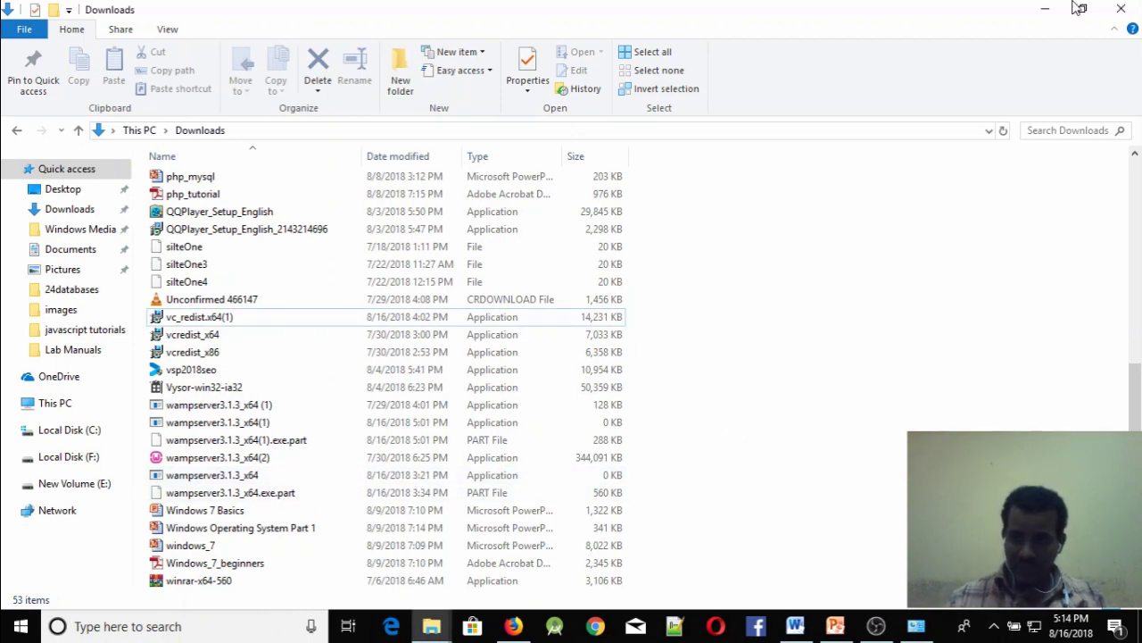
# Step: Minimize the Downloads and browser windows and open Wampserver's Localhost homepage
pyautogui.click(1045, 9)
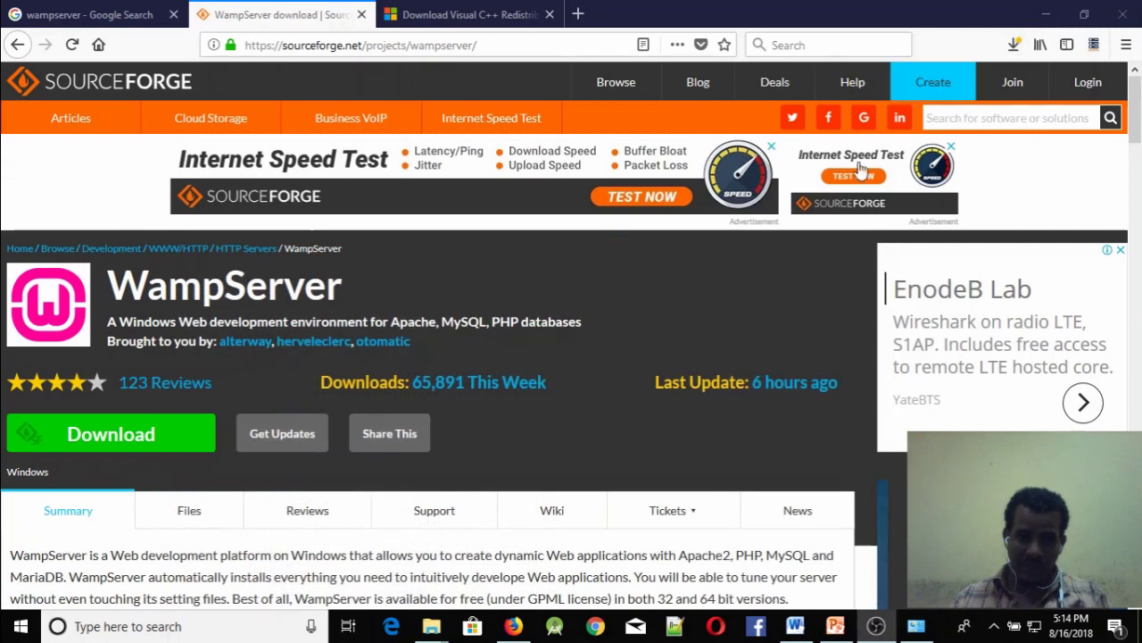
pyautogui.click(1045, 11)
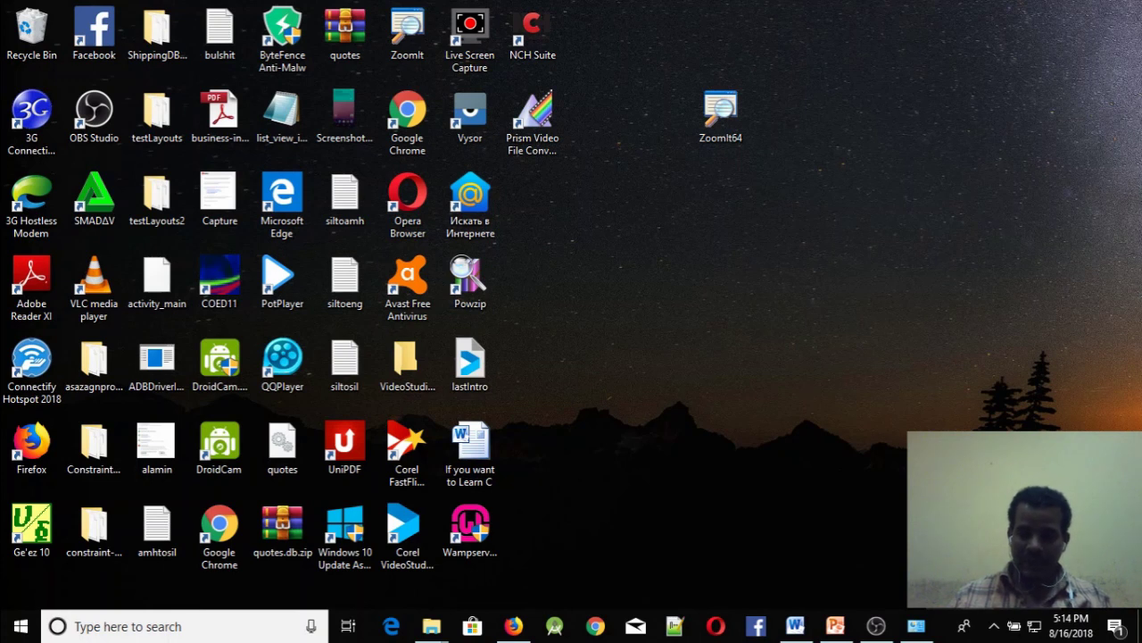
pyautogui.click(982, 581)
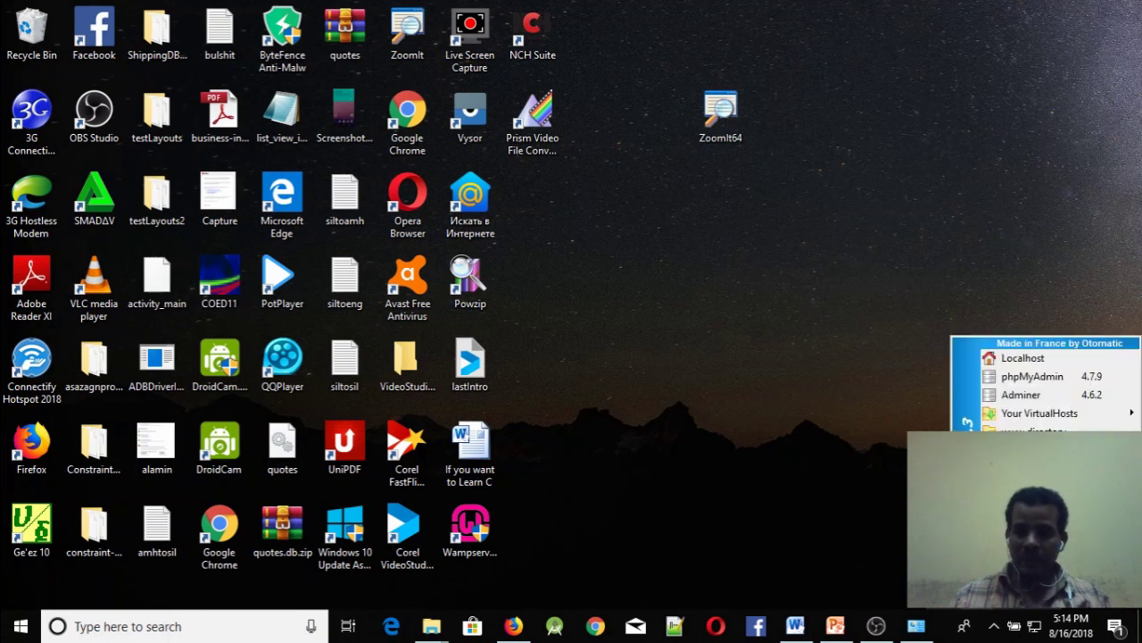
pyautogui.click(1023, 358)
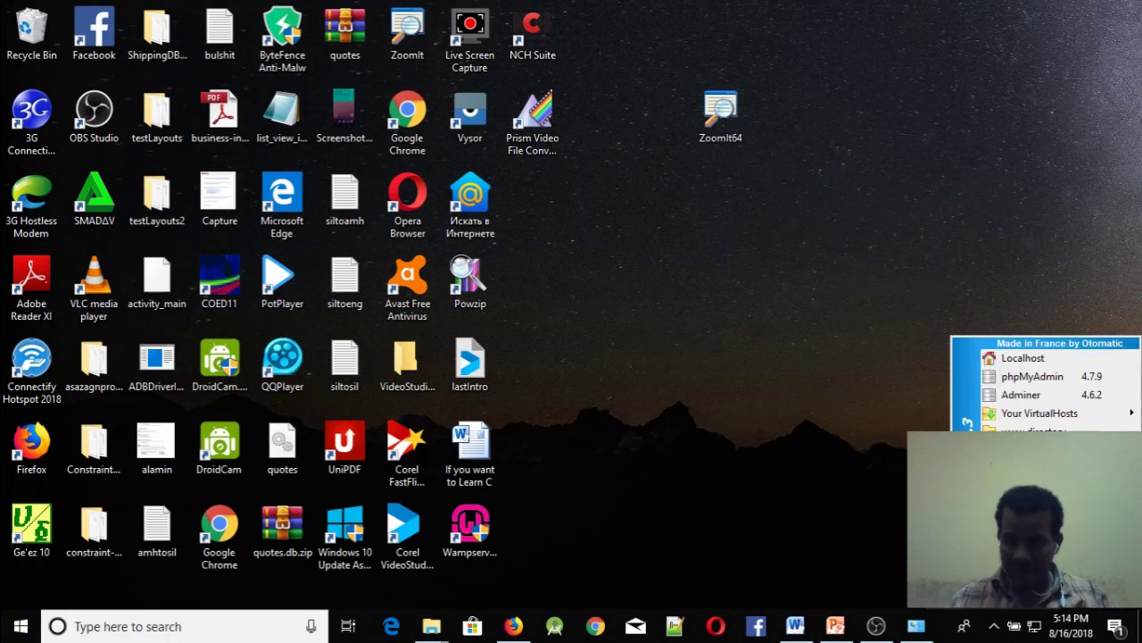
pyautogui.click(1026, 362)
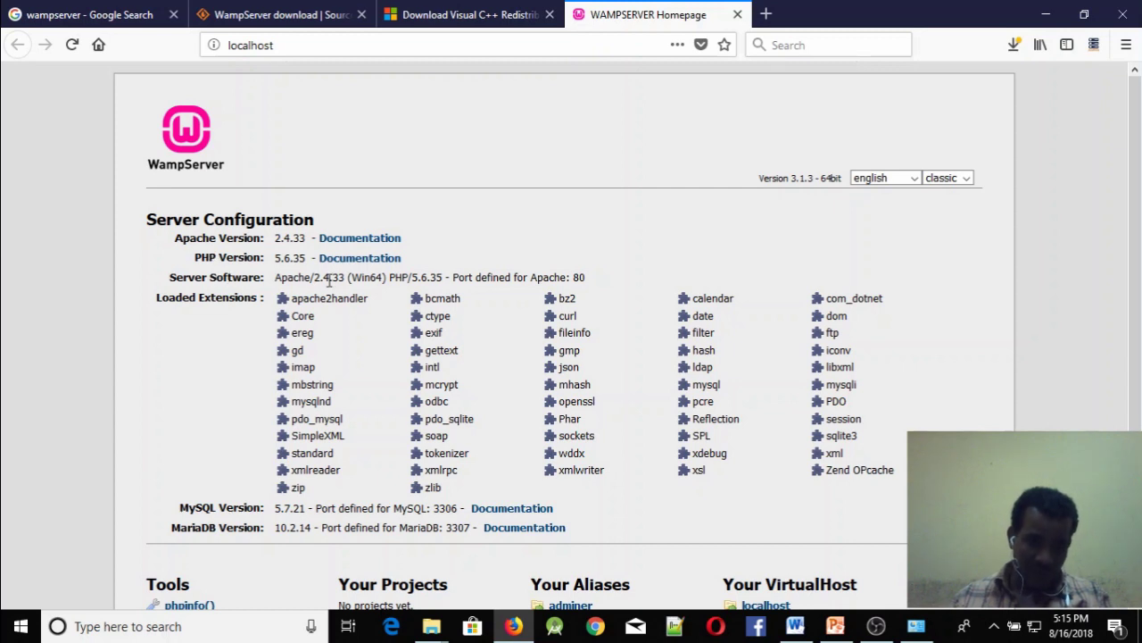
# Step: Examine the server configuration, tools, projects, aliases and virtual hosts on the WampServer homepage
pyautogui.scroll(-3, 263, 349)
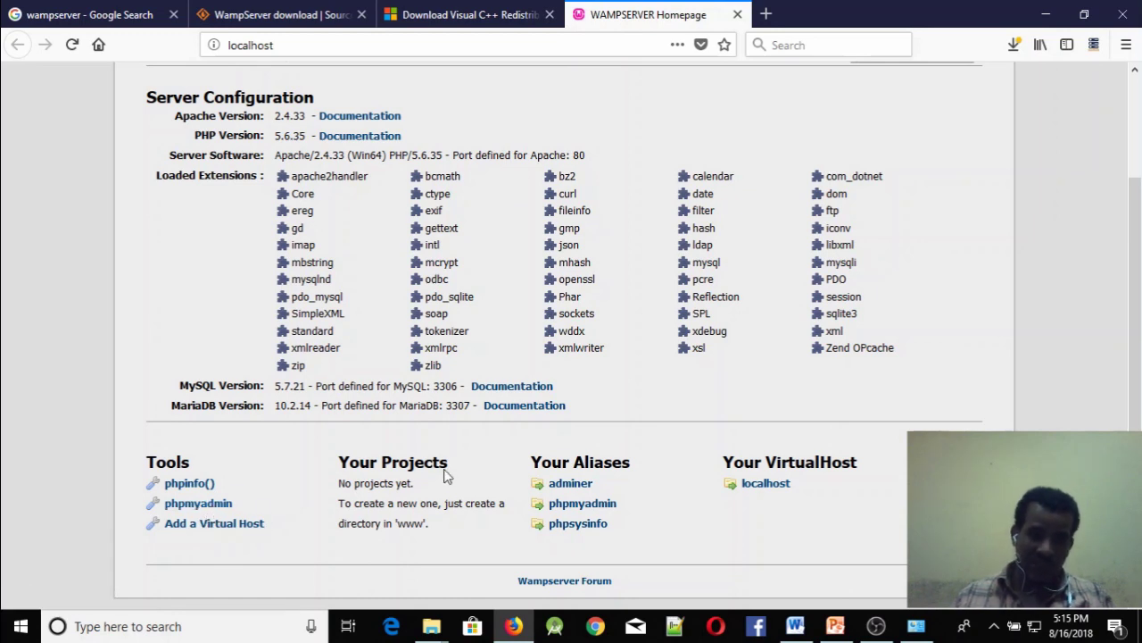
pyautogui.scroll(3, 449, 476)
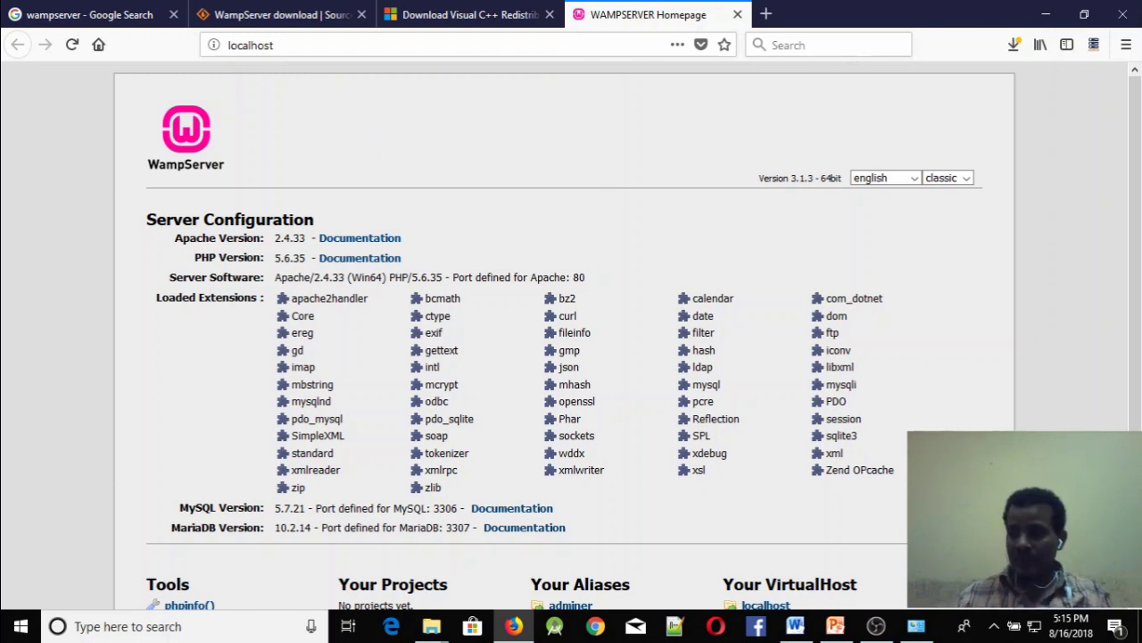
pyautogui.click(876, 626)
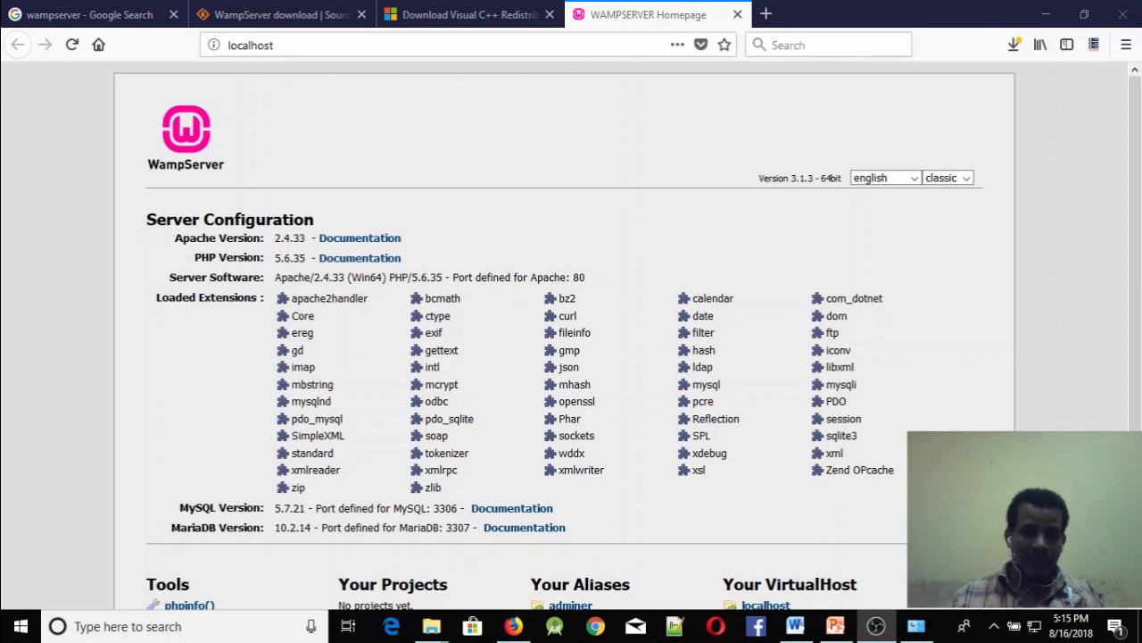